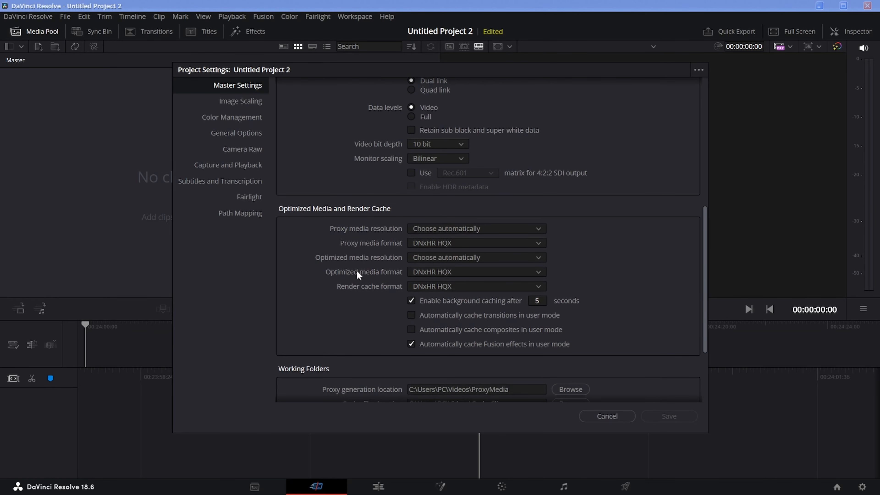
# Step: Check the optimized media format choices and the working folder locations in the project's master settings
pyautogui.click(434, 276)
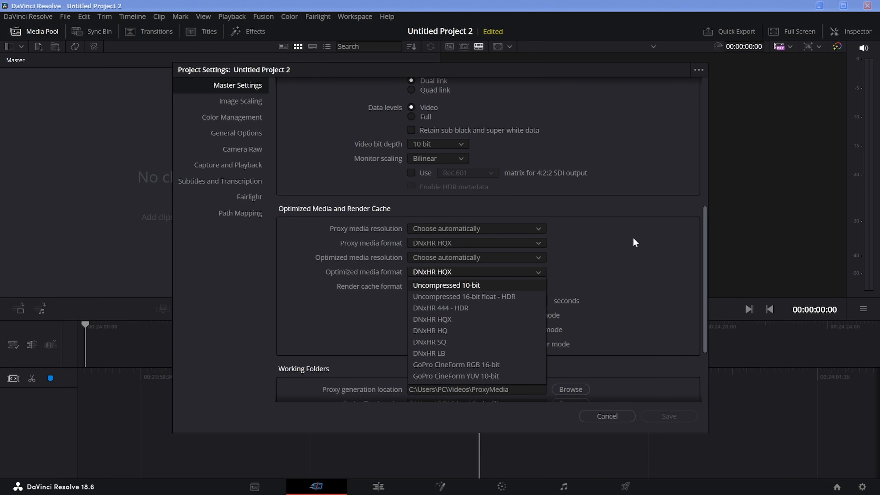
pyautogui.click(698, 289)
pyautogui.scroll(-4, 705, 272)
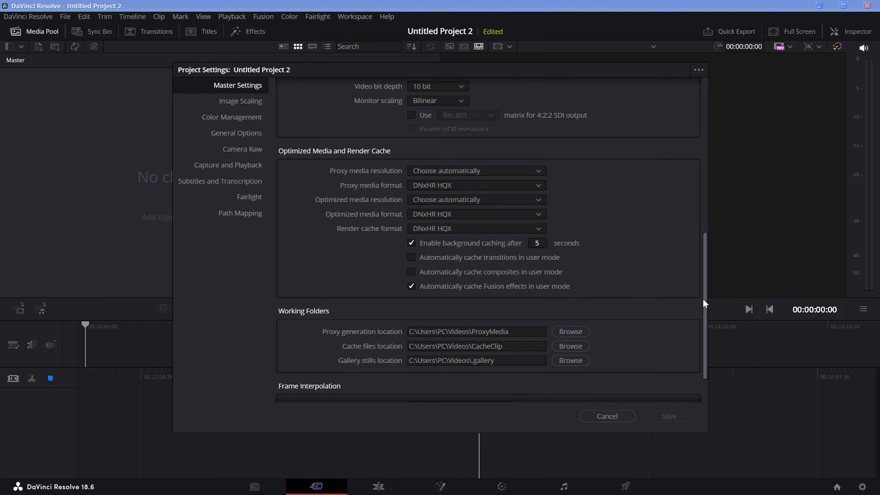
pyautogui.scroll(15, 704, 274)
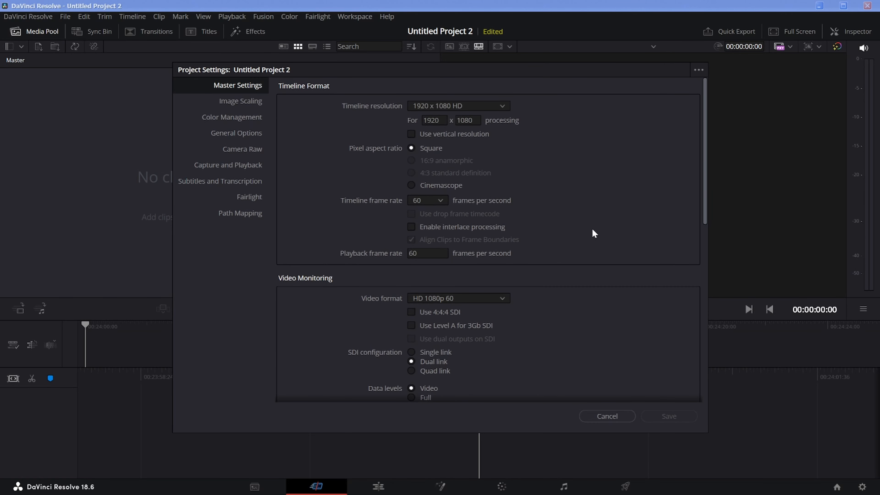
# Step: Update the default preset with the current project settings
pyautogui.click(698, 70)
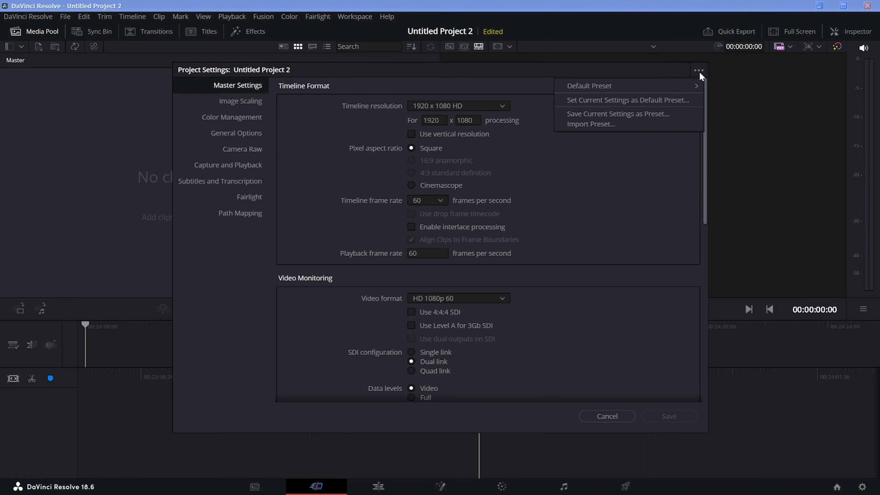
pyautogui.moveTo(666, 88)
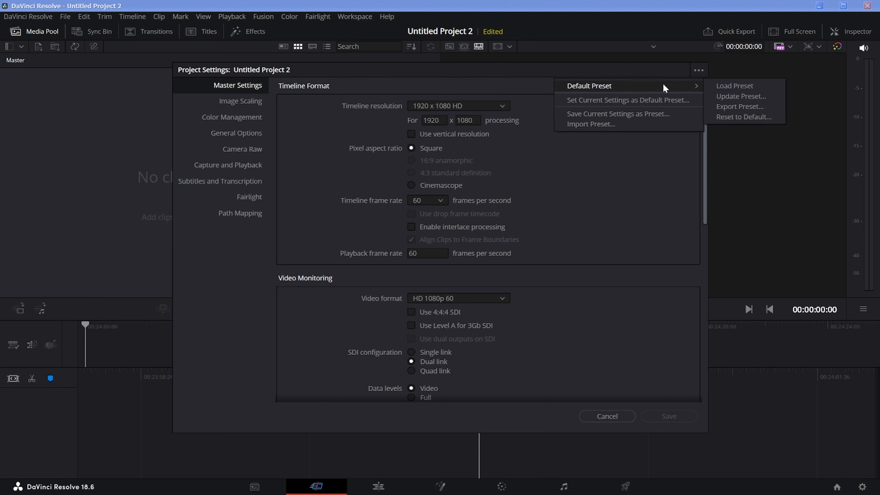
pyautogui.click(755, 97)
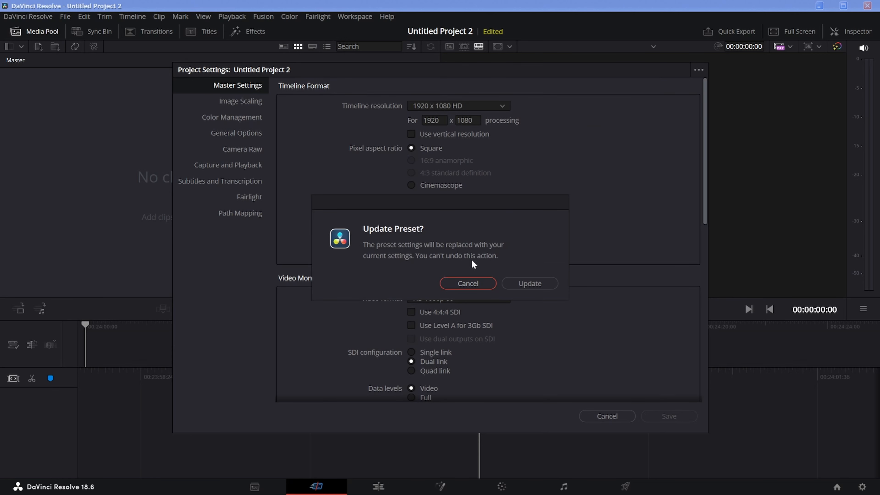
pyautogui.click(551, 281)
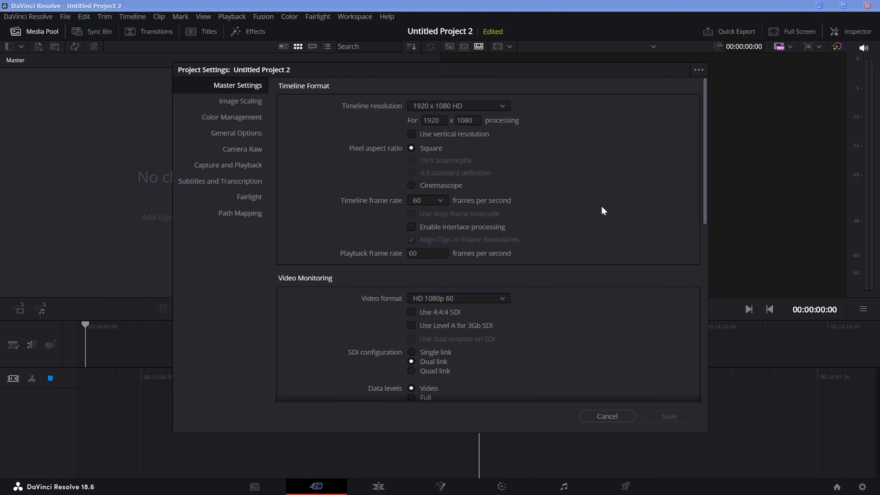
# Step: Set the current project settings as the default preset and close the project settings
pyautogui.click(697, 73)
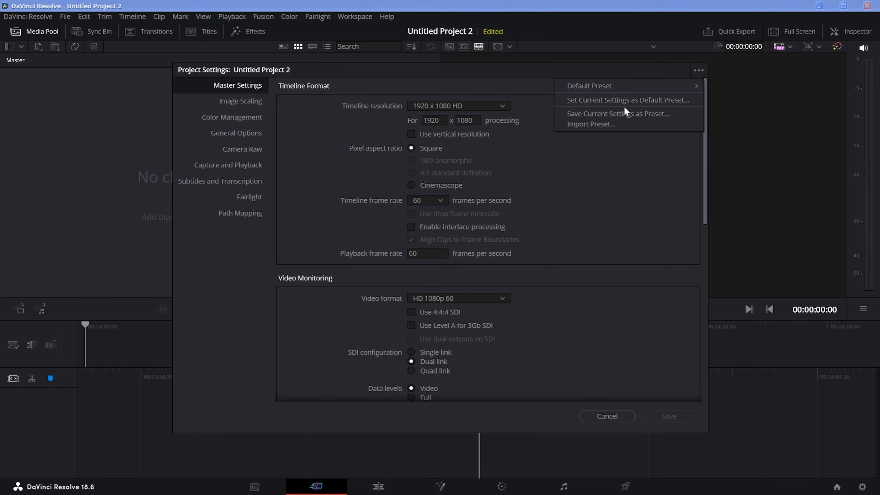
pyautogui.click(641, 100)
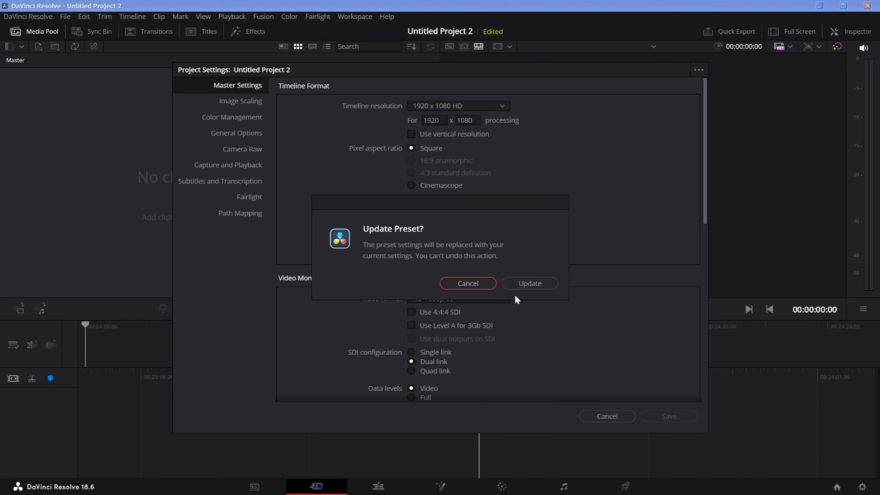
pyautogui.click(530, 281)
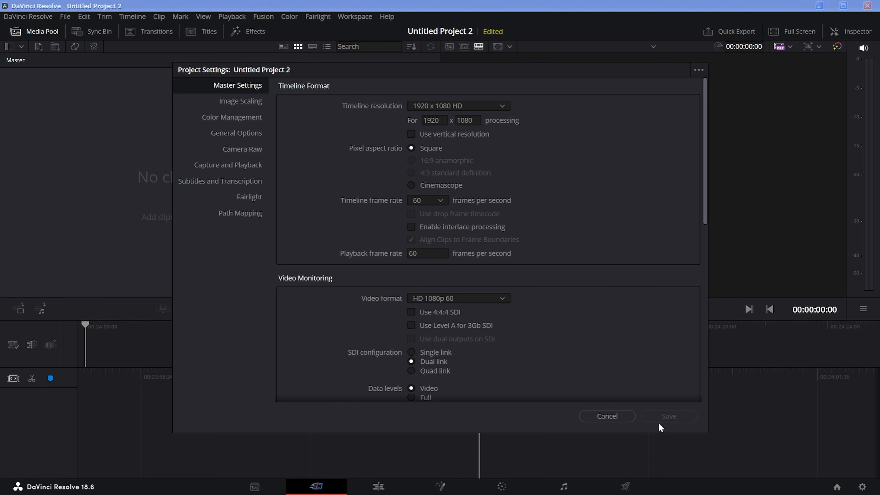
pyautogui.click(604, 418)
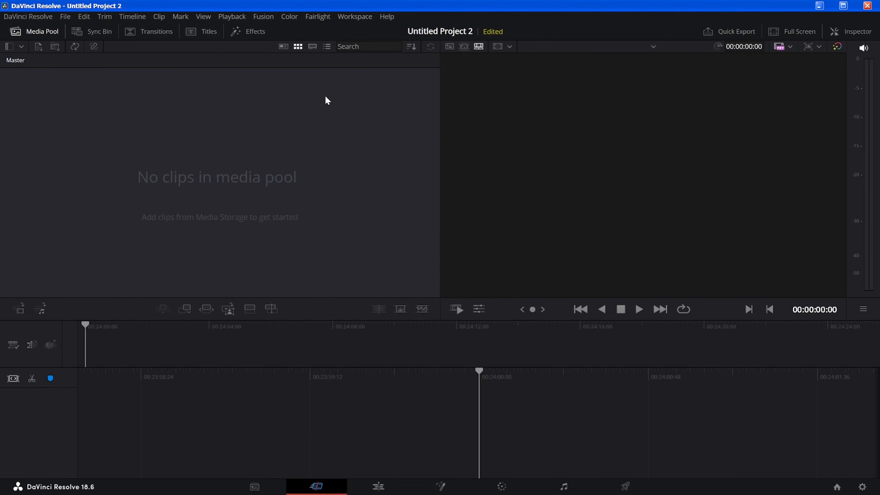
# Step: Go to the Deliver page and choose QuickTime as the video export format
pyautogui.click(628, 487)
pyautogui.moveTo(229, 166); pyautogui.dragTo(228, 144)
pyautogui.click(57, 185)
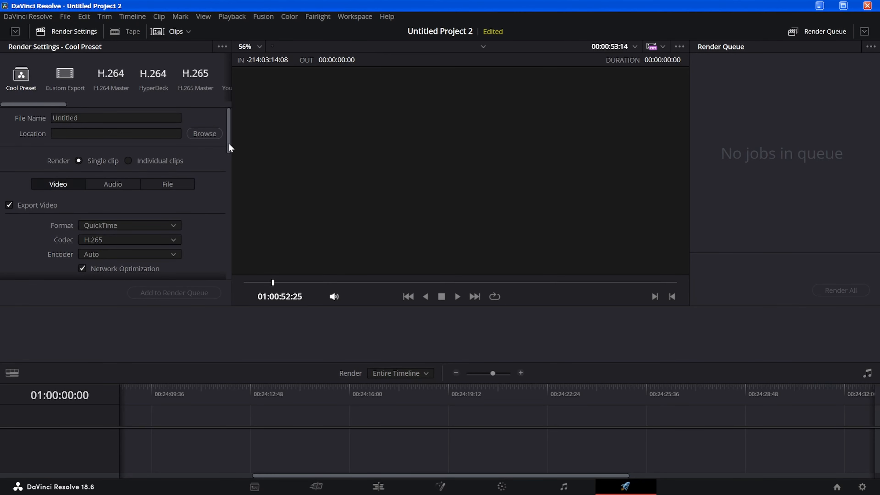
pyautogui.scroll(-3, 229, 145)
pyautogui.click(116, 168)
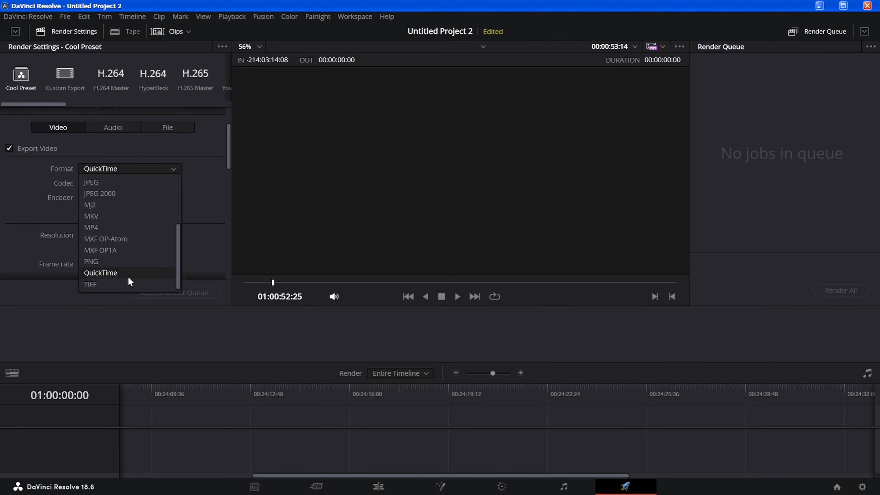
pyautogui.click(128, 276)
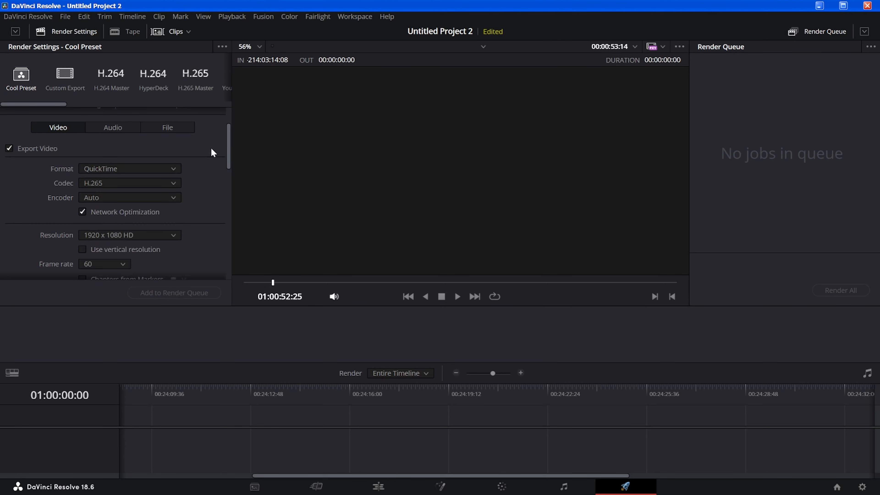
# Step: Examine the codec and encoder choices available for the QuickTime video export
pyautogui.moveTo(227, 159); pyautogui.dragTo(110, 165)
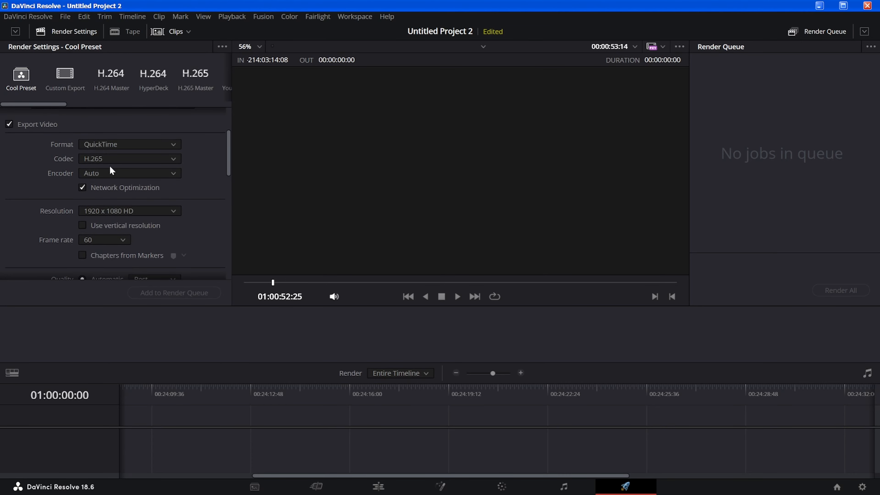
pyautogui.click(97, 159)
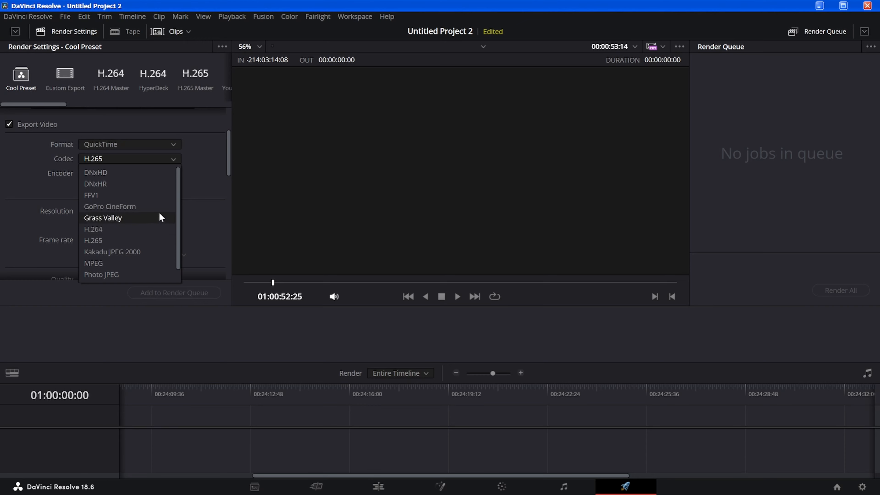
pyautogui.moveTo(177, 201); pyautogui.dragTo(176, 214)
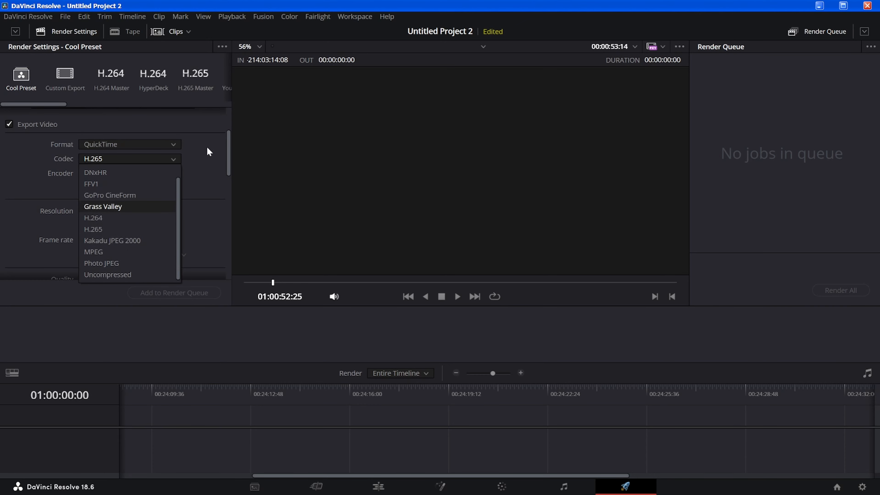
pyautogui.click(204, 154)
pyautogui.moveTo(229, 162); pyautogui.dragTo(228, 175)
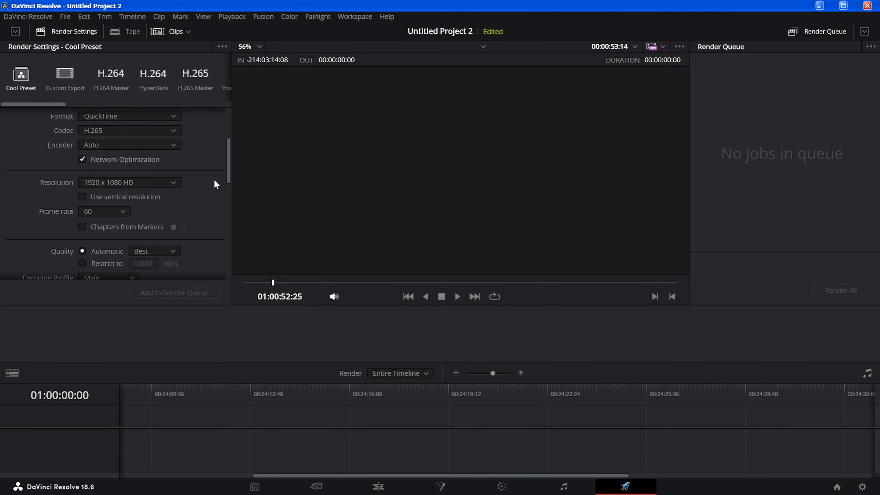
pyautogui.click(153, 145)
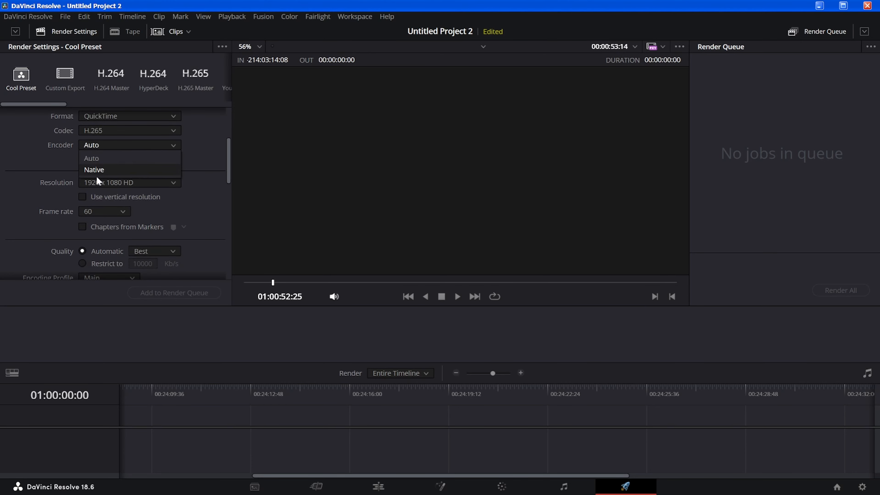
pyautogui.click(207, 143)
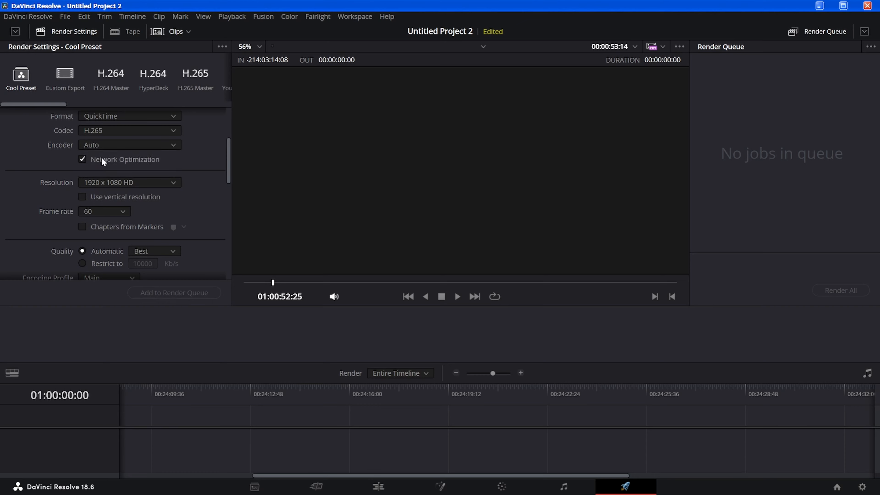
# Step: Set the export resolution to 3840 x 2160 Ultra HD
pyautogui.moveTo(228, 154); pyautogui.dragTo(229, 172)
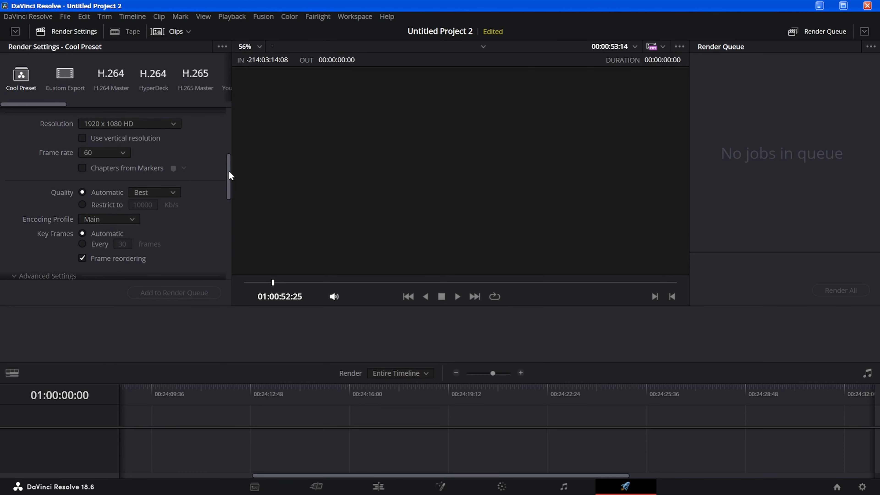
pyautogui.click(154, 124)
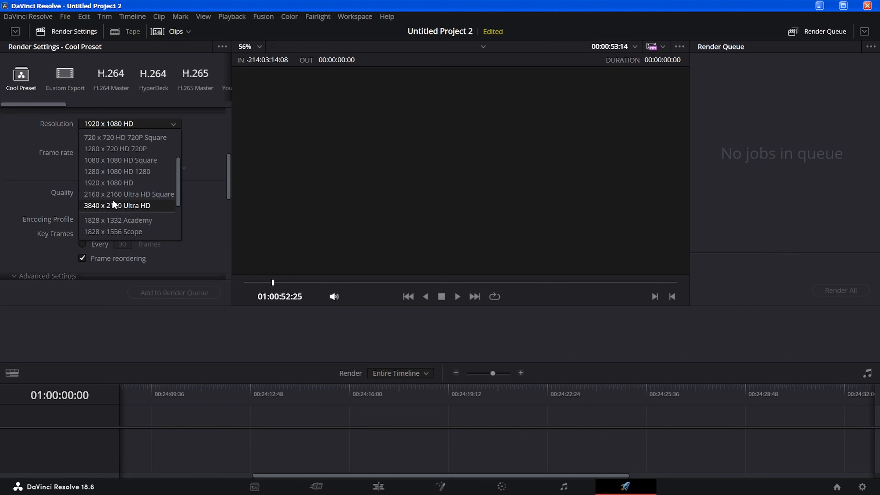
pyautogui.click(133, 206)
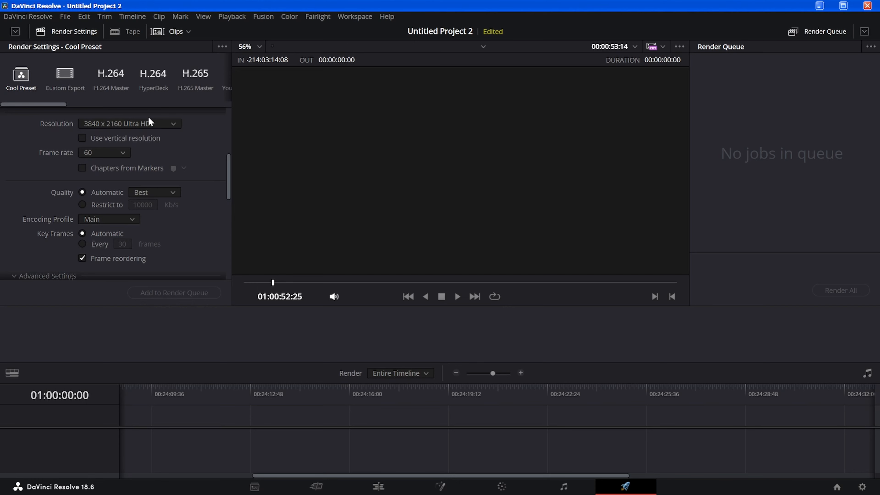
# Step: Review the other export resolutions on offer and check the frame rate setting
pyautogui.click(163, 123)
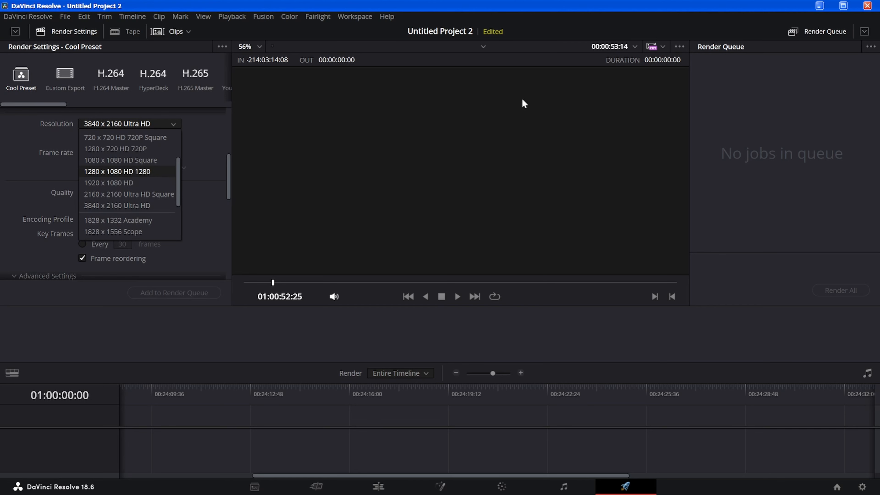
pyautogui.click(223, 144)
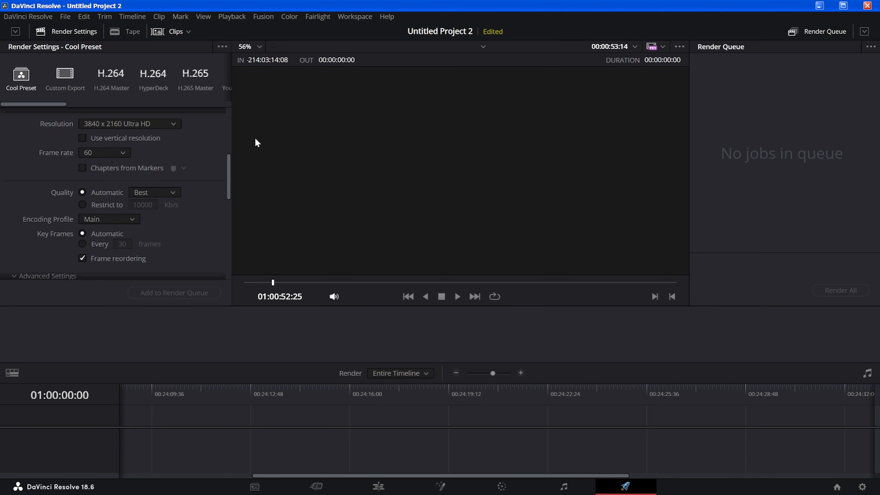
pyautogui.click(155, 127)
pyautogui.scroll(-3, 176, 194)
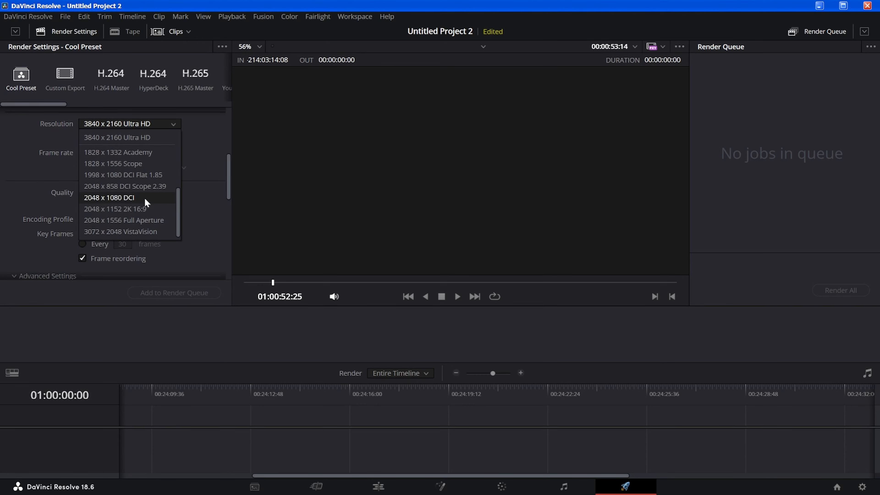
pyautogui.moveTo(176, 224); pyautogui.dragTo(175, 186)
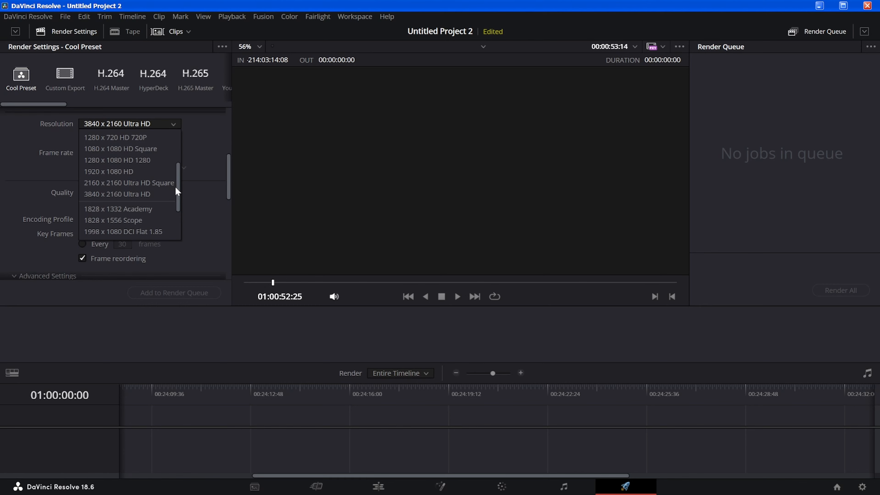
pyautogui.click(213, 130)
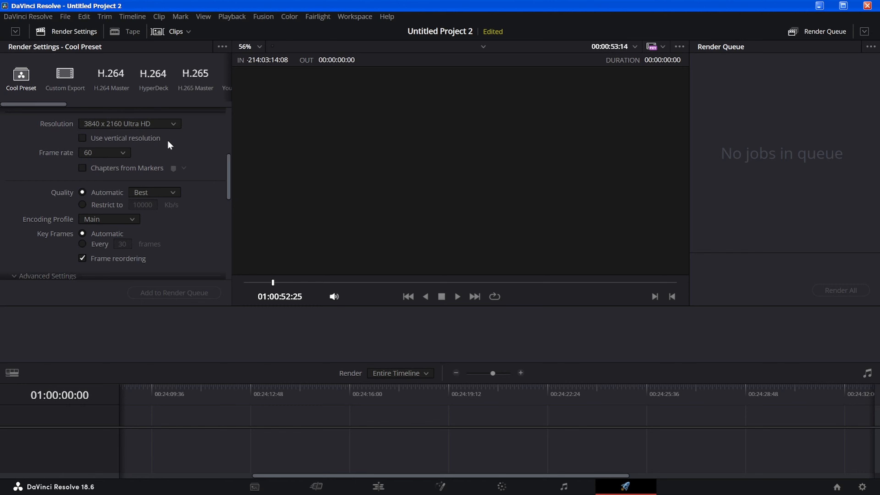
pyautogui.click(118, 159)
pyautogui.click(141, 166)
# Step: Examine the advanced video export settings, including the optimized media, render cache, sizing and debayer quality options
pyautogui.moveTo(225, 188); pyautogui.dragTo(240, 252)
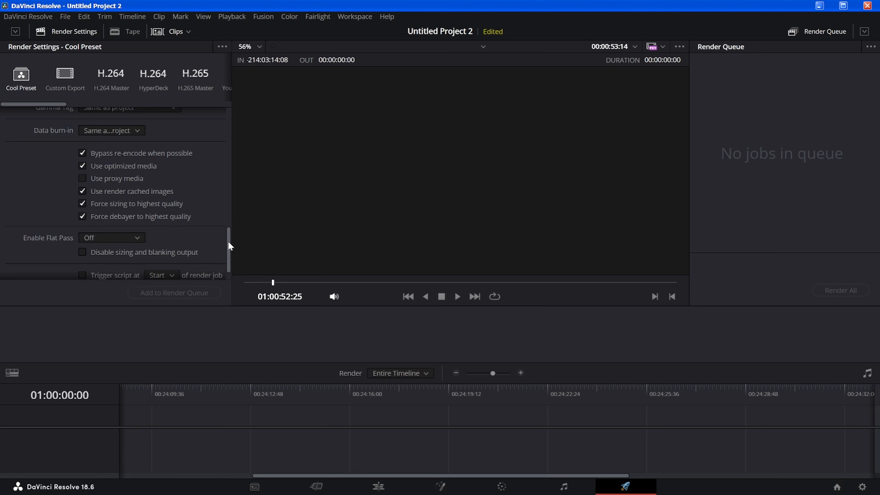
pyautogui.moveTo(229, 243); pyautogui.dragTo(232, 189)
pyautogui.scroll(-1, 230, 190)
pyautogui.click(24, 182)
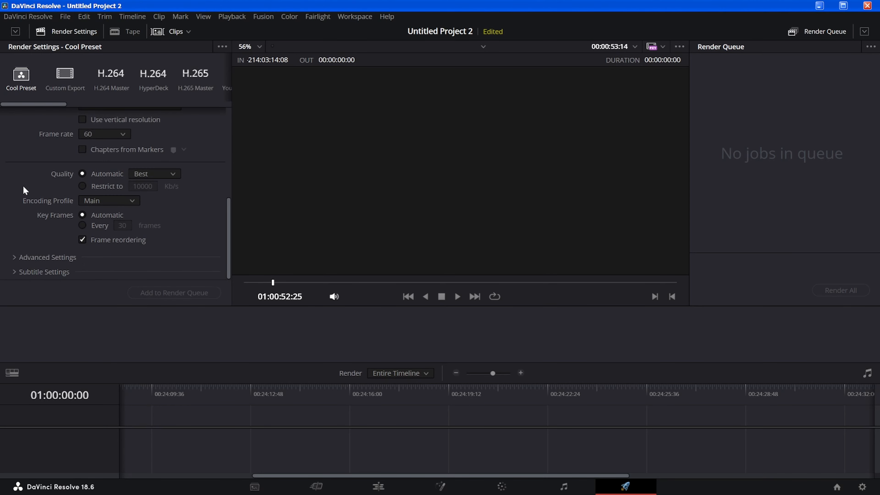
pyautogui.click(41, 263)
pyautogui.moveTo(227, 184); pyautogui.dragTo(234, 242)
pyautogui.scroll(-1, 223, 247)
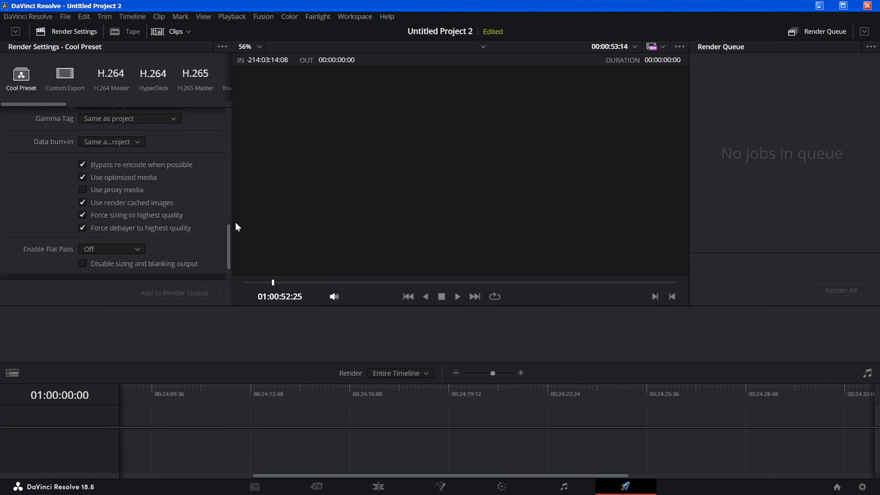
pyautogui.scroll(-1, 223, 256)
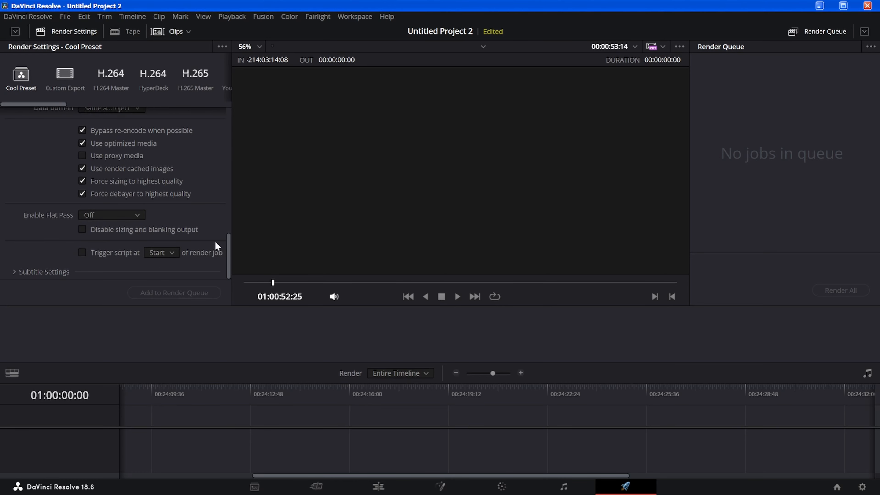
# Step: Examine the audio export settings, including the codec choices and the audio normalization modes
pyautogui.scroll(10, 215, 241)
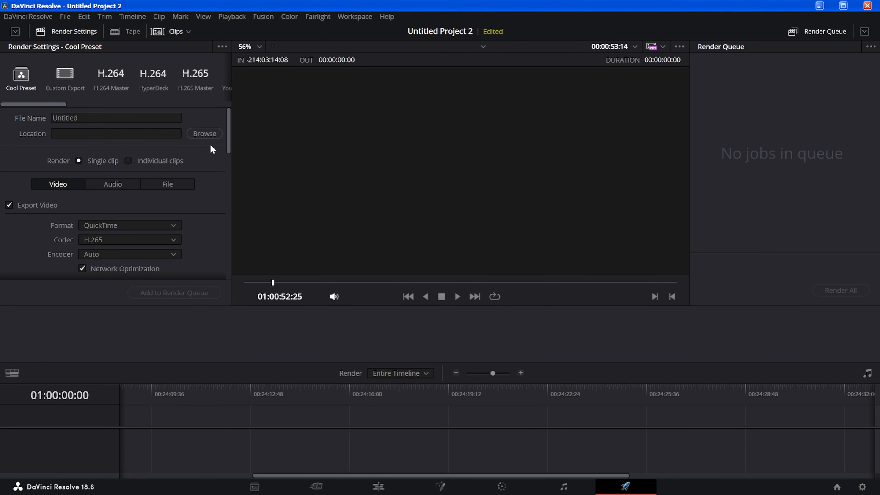
pyautogui.click(134, 188)
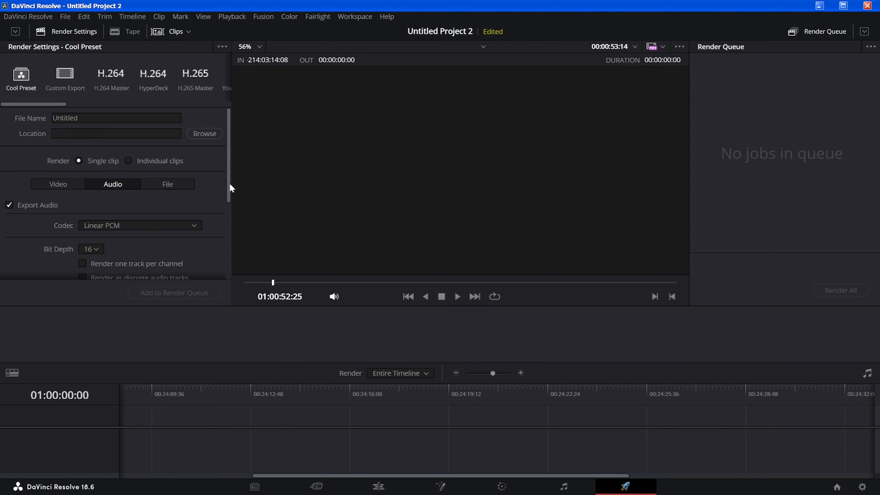
pyautogui.scroll(-1, 227, 203)
pyautogui.click(163, 199)
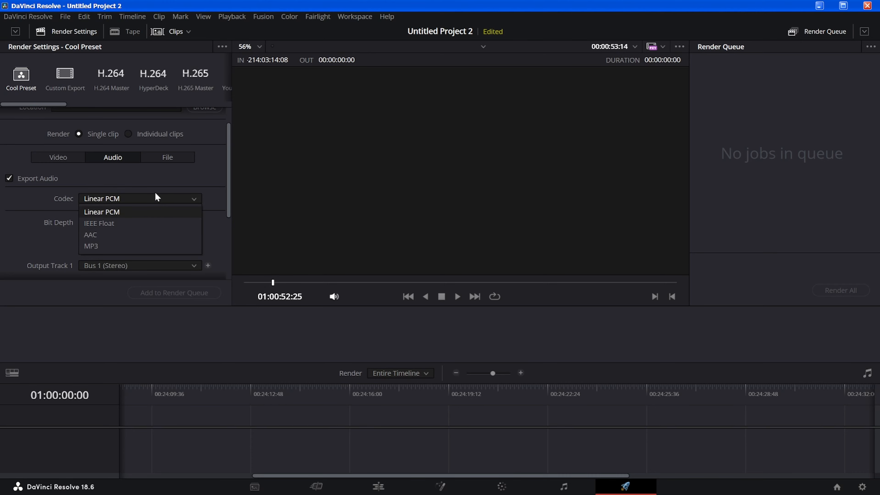
pyautogui.click(186, 188)
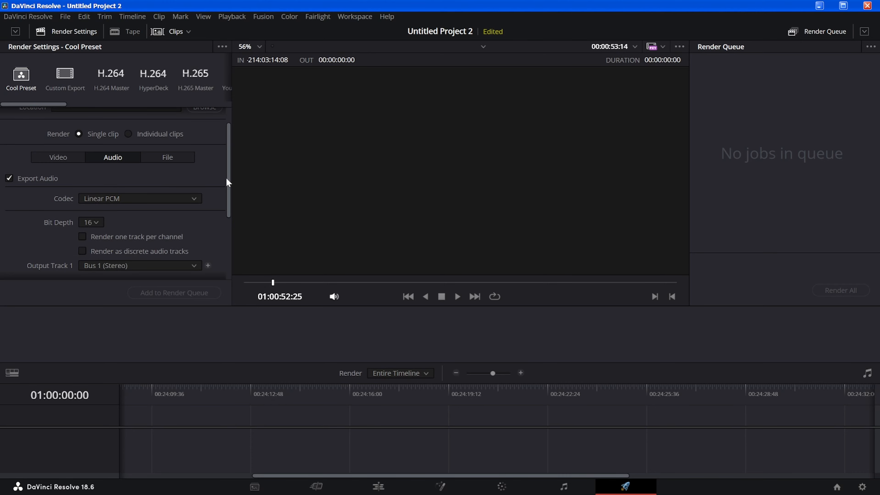
pyautogui.moveTo(225, 182); pyautogui.dragTo(224, 250)
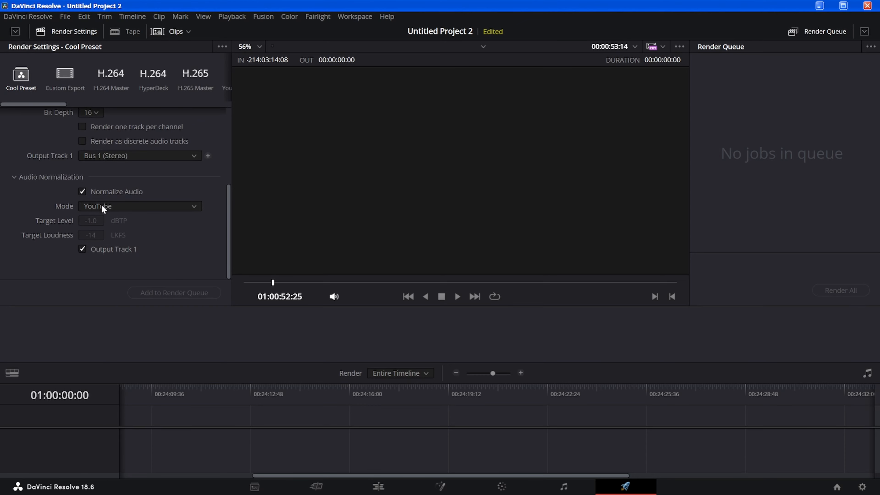
pyautogui.click(124, 206)
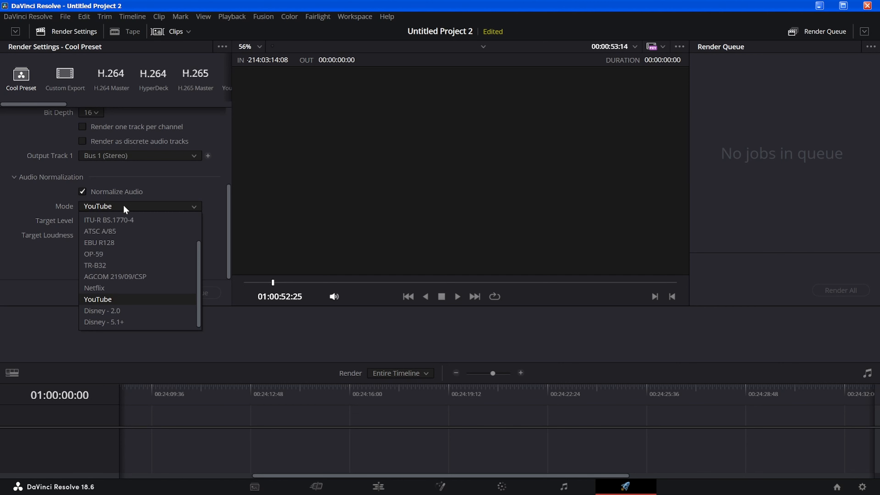
pyautogui.click(124, 207)
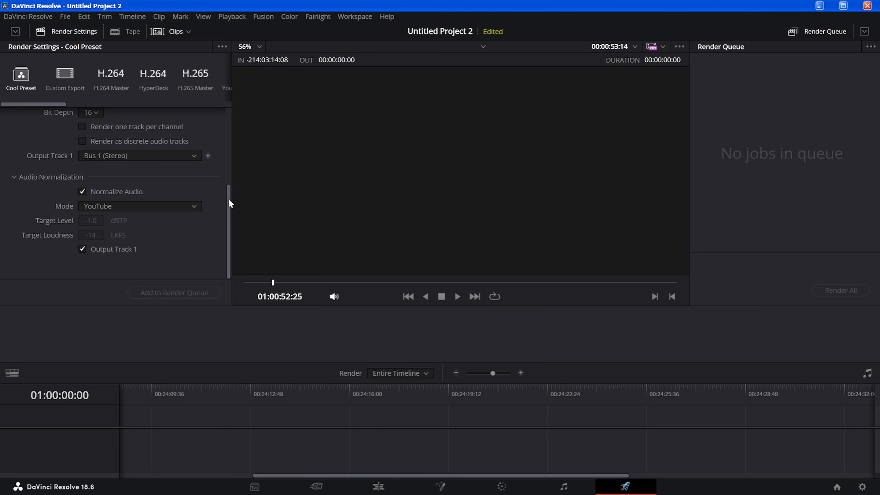
pyautogui.moveTo(231, 204); pyautogui.dragTo(231, 119)
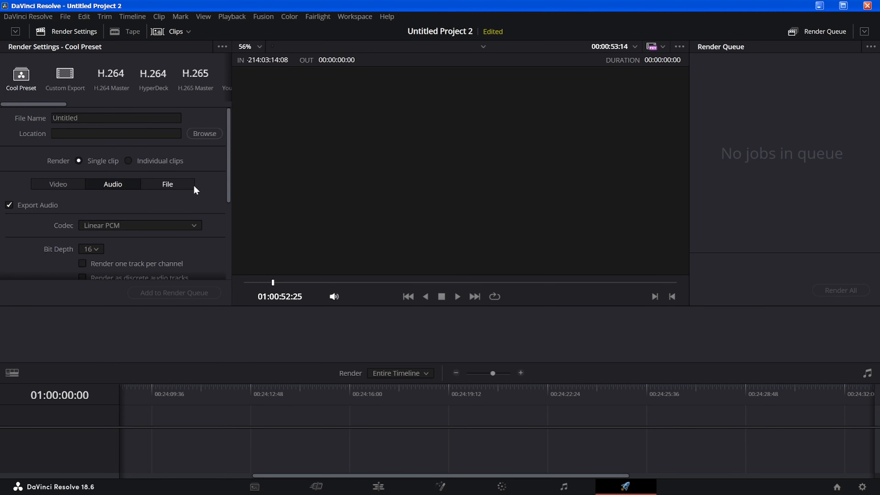
pyautogui.click(69, 189)
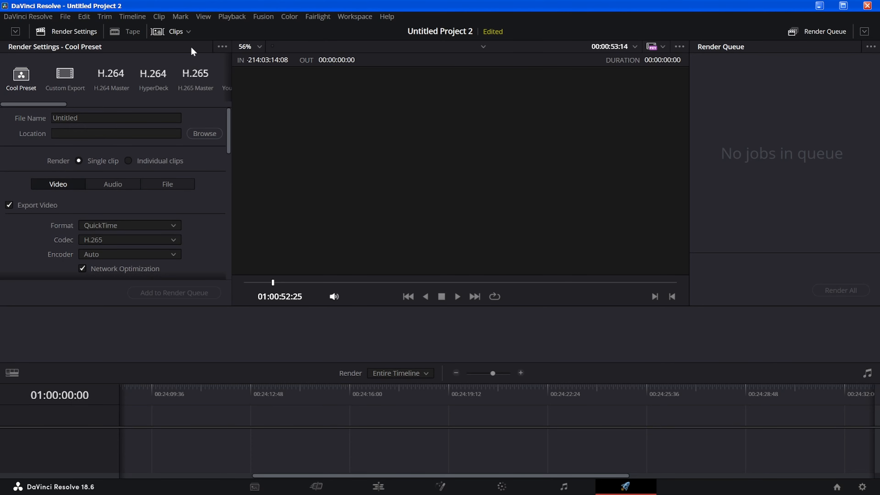
# Step: Import rein215.mkv and best_of_pavlot.mp3 into the Master bin of the media pool on the Edit page
pyautogui.click(328, 487)
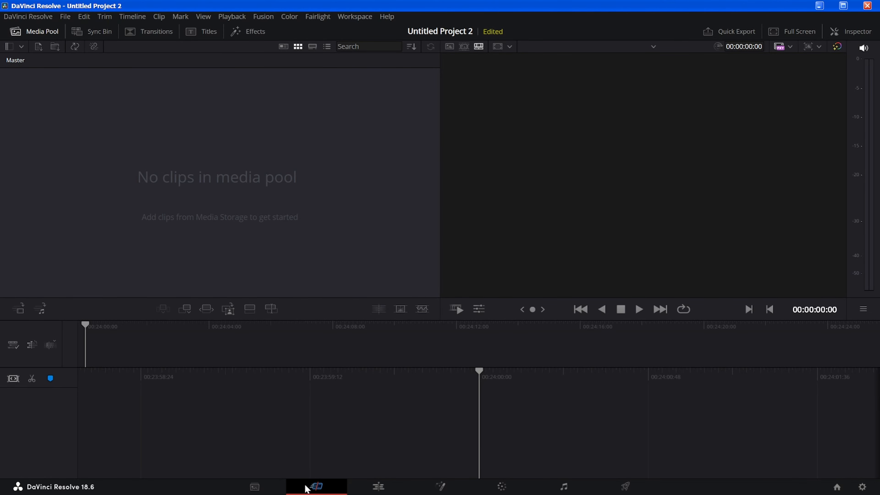
pyautogui.click(385, 487)
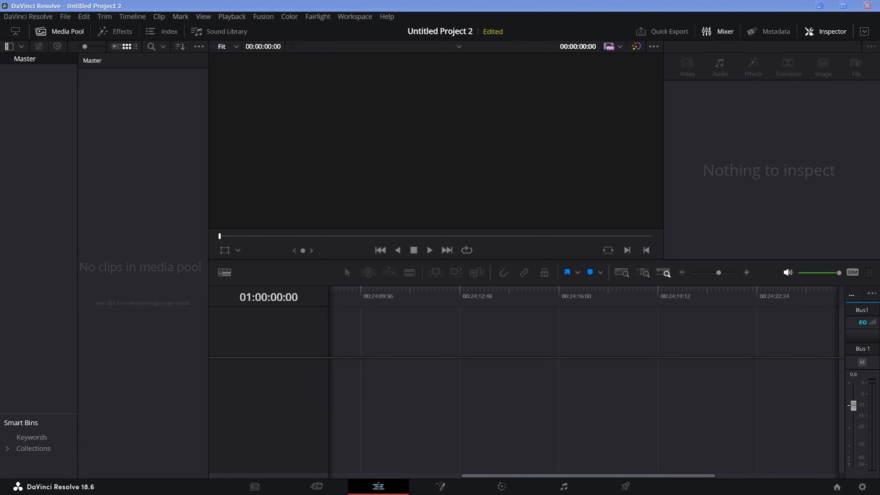
pyautogui.moveTo(194, 173); pyautogui.dragTo(139, 97)
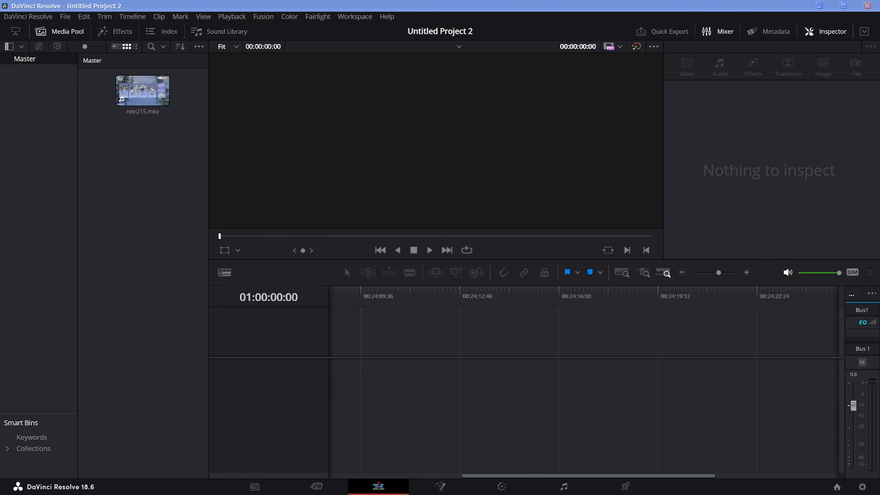
pyautogui.moveTo(207, 170); pyautogui.dragTo(129, 193)
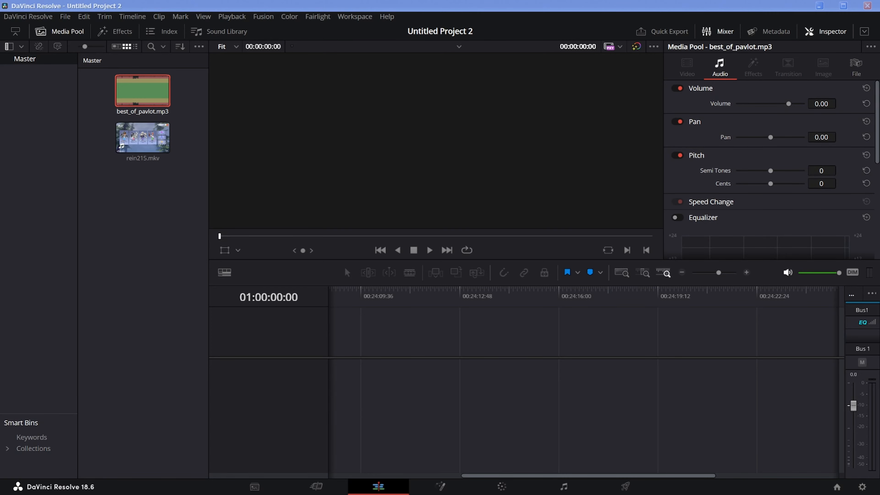
# Step: Place the rein215.mkv clip at the start of the empty timeline
pyautogui.click(142, 139)
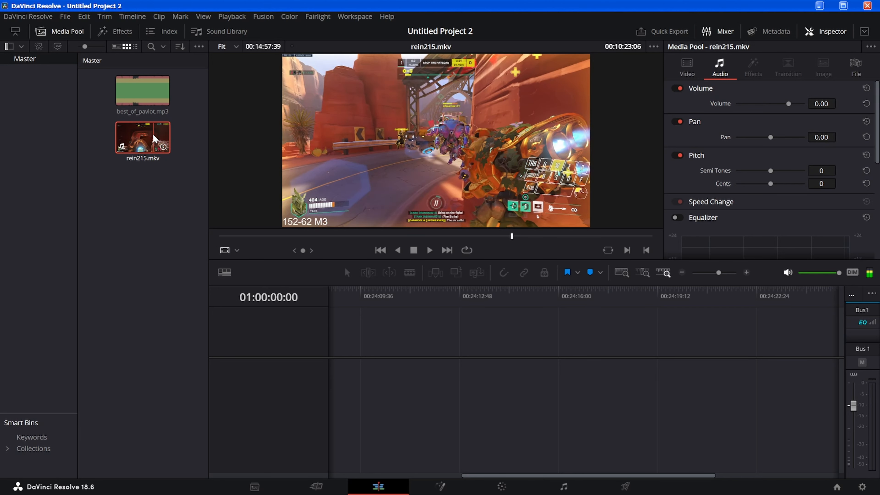
pyautogui.click(128, 220)
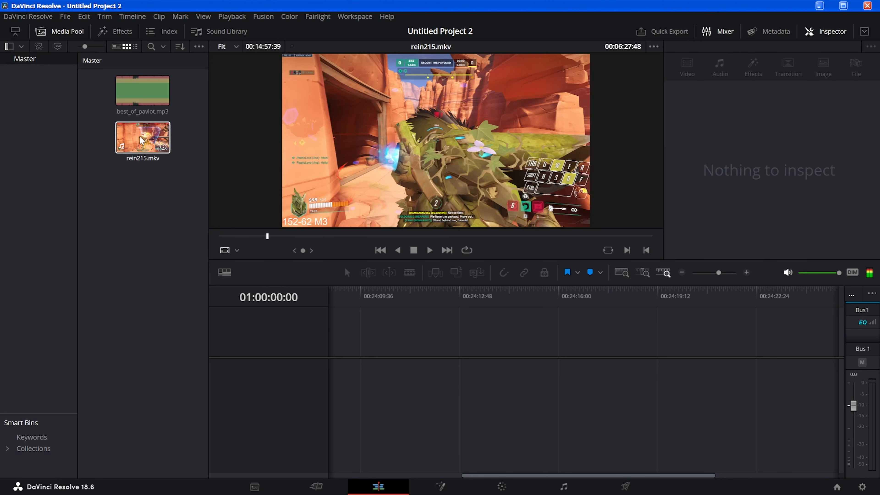
pyautogui.moveTo(142, 139); pyautogui.dragTo(377, 376)
pyautogui.hotkey('ctrl', 'z')
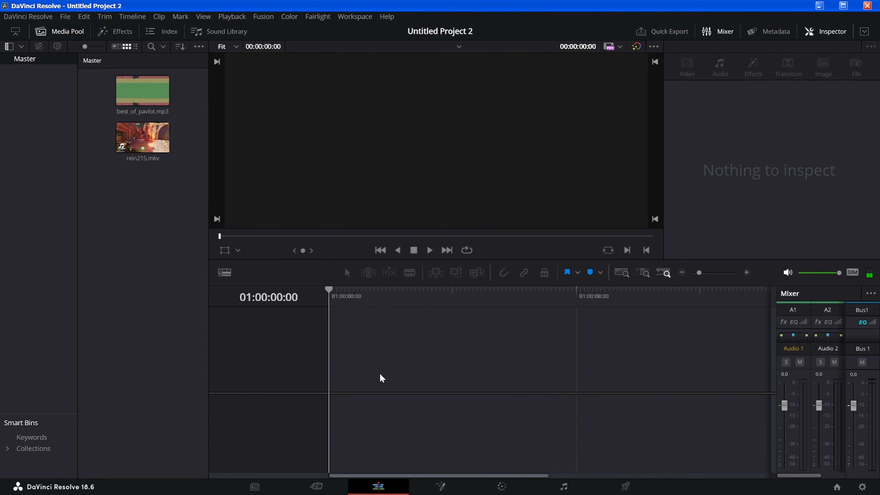
pyautogui.moveTo(142, 156); pyautogui.dragTo(370, 388)
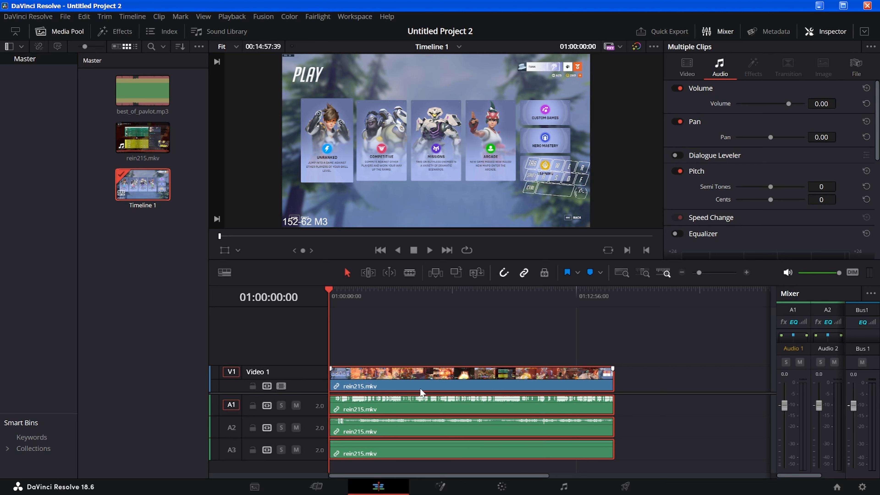
# Step: Unlink the rein215.mkv video clip from its three audio clips on the timeline and clear the selection
pyautogui.rightClick(426, 403)
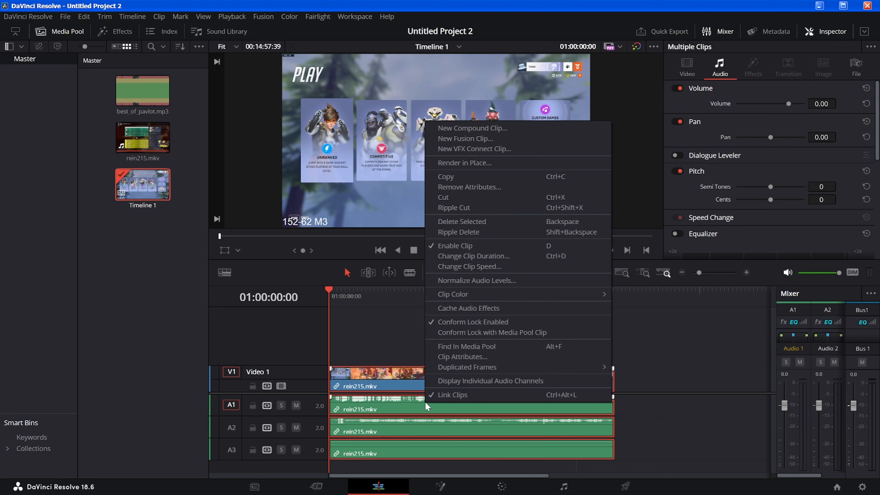
pyautogui.click(475, 399)
pyautogui.click(649, 432)
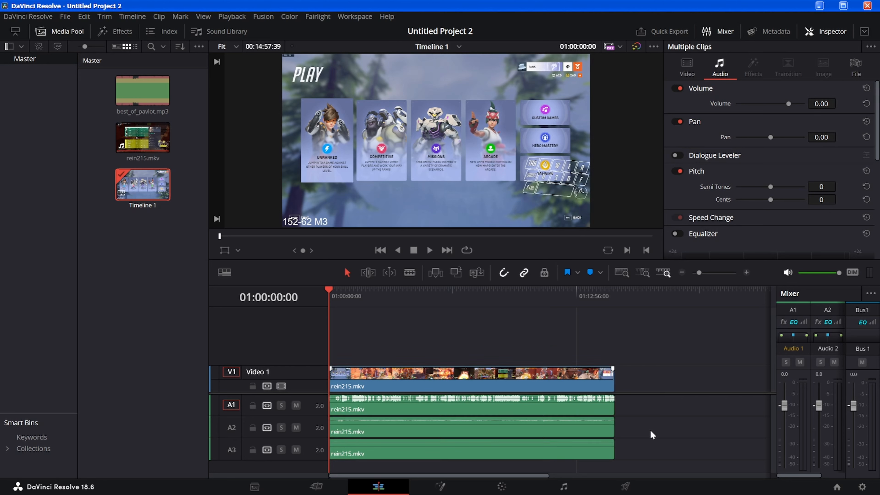
pyautogui.click(401, 457)
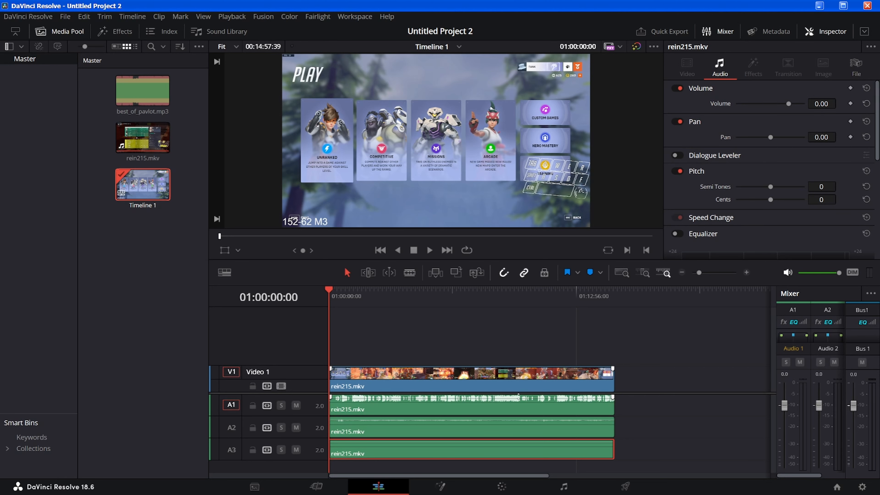
pyautogui.hotkey('ctrl', 'a')
pyautogui.press('Delete')
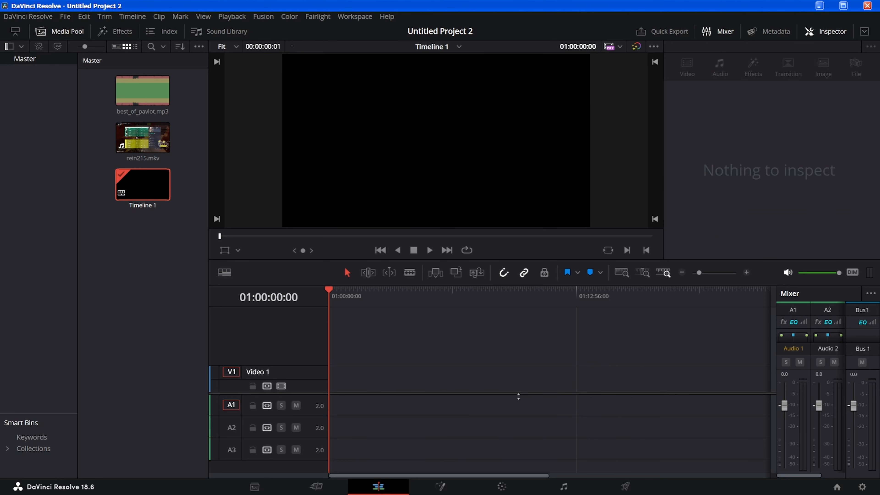
pyautogui.hotkey('ctrl', 'z')
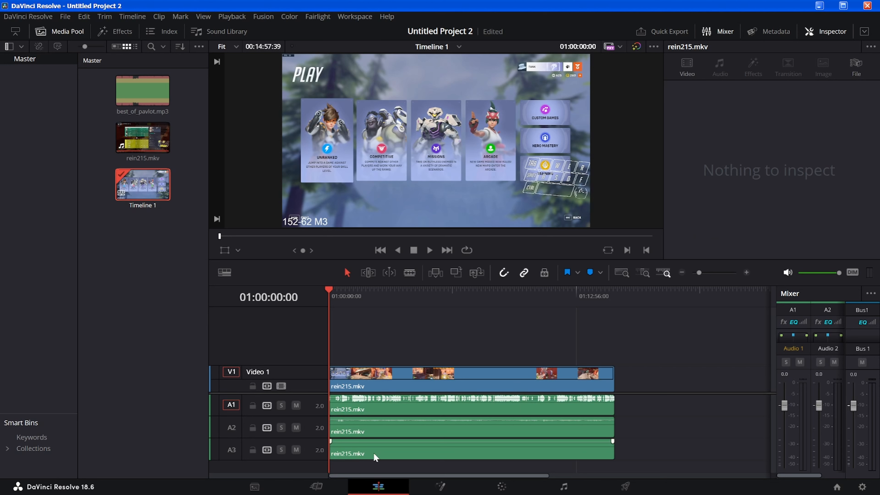
# Step: Delete only the audio clip on track A3 and save the project
pyautogui.click(371, 450)
pyautogui.press('Delete')
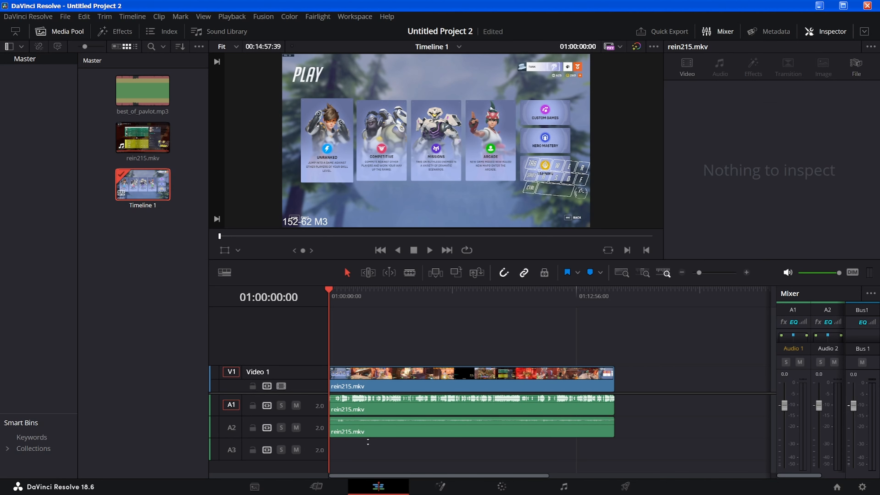
pyautogui.hotkey('ctrl', 's')
# Step: Try splitting the unlinked video clip alone with the Blade tool at about 01:00:00:36, and undo the cut
pyautogui.moveTo(700, 273); pyautogui.dragTo(721, 274)
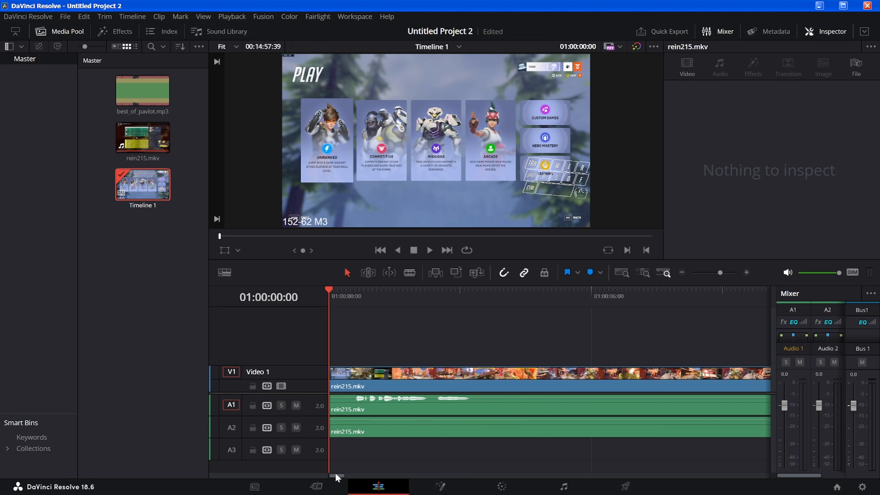
pyautogui.moveTo(332, 477)
pyautogui.mouseDown()
pyautogui.moveTo(348, 480)
pyautogui.moveTo(330, 473)
pyautogui.mouseUp()
pyautogui.click(409, 274)
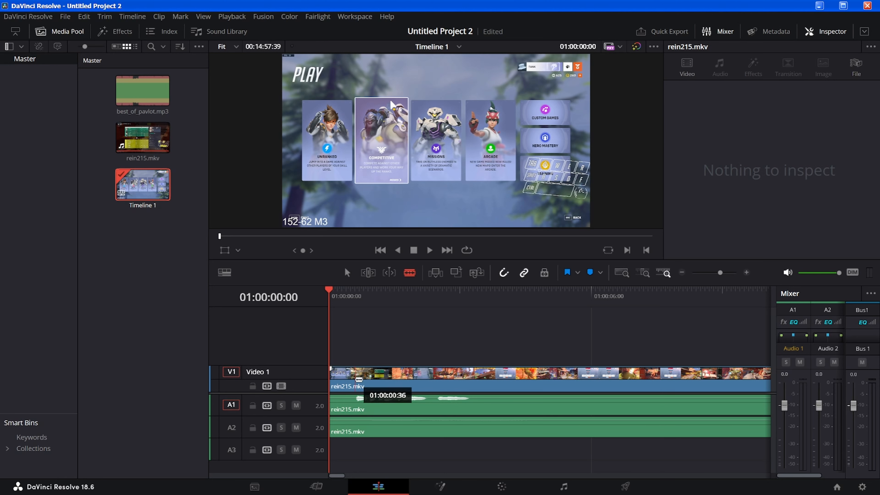
pyautogui.click(355, 381)
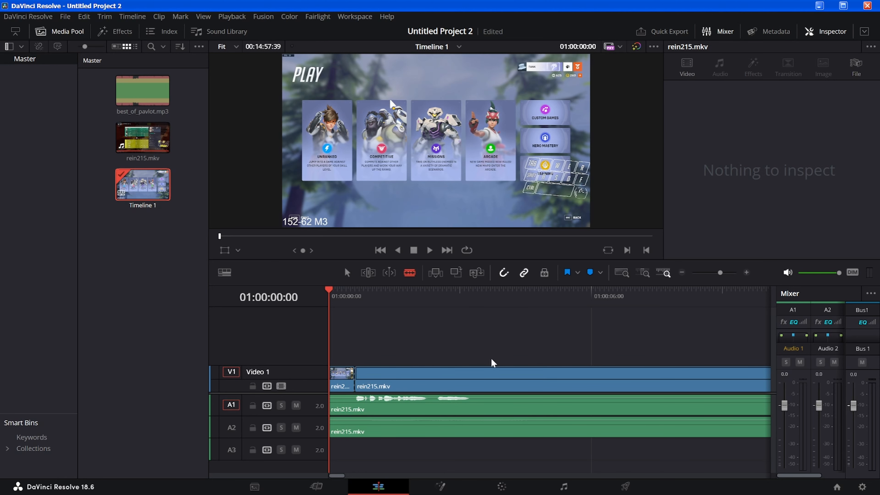
pyautogui.hotkey('ctrl', 'z')
# Step: Link the rein215.mkv video clip with its audio clips on A1 and A2
pyautogui.click(347, 274)
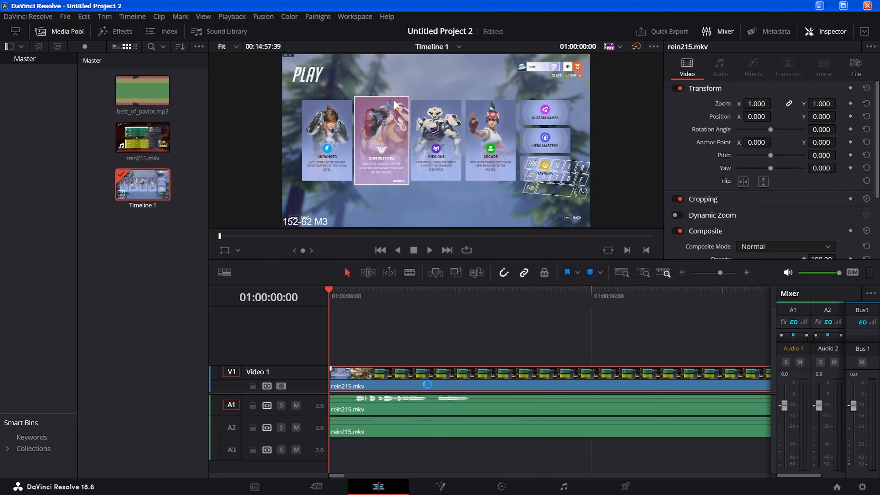
pyautogui.click(428, 389)
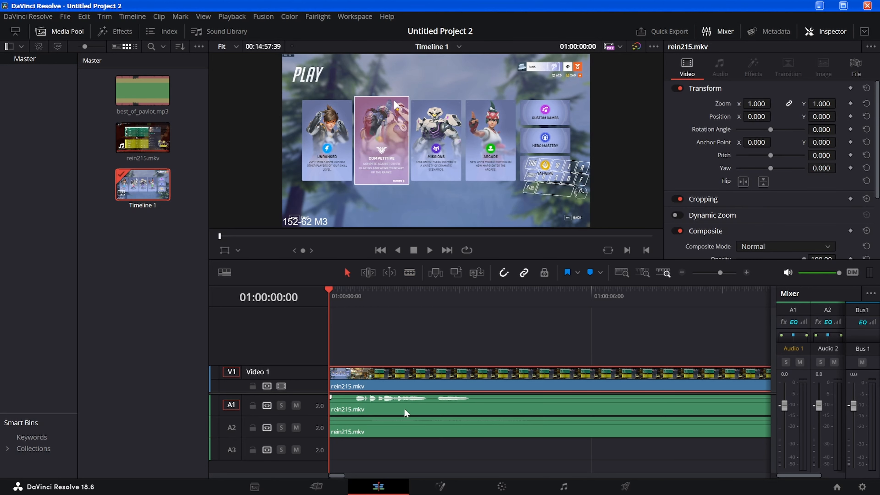
pyautogui.rightClick(402, 428)
pyautogui.click(430, 417)
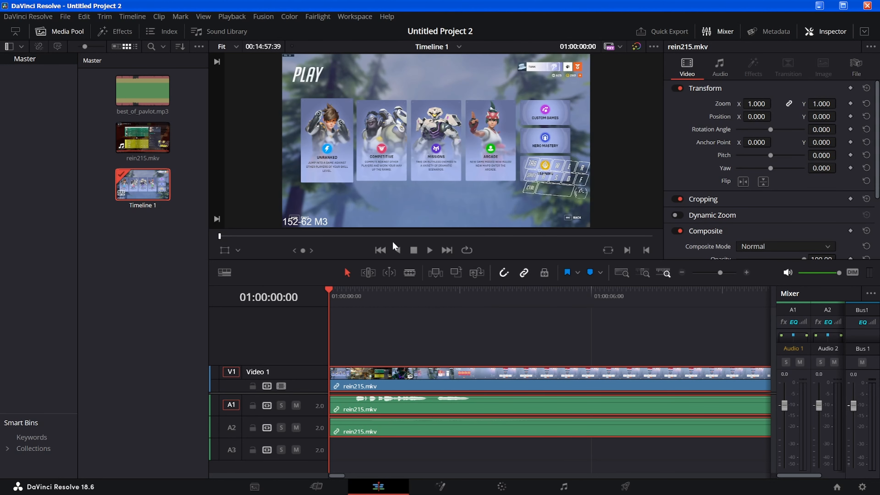
# Step: Split the linked video and audio clips at about 01:00:00:35 with the Blade tool and return to the Selection tool
pyautogui.click(409, 273)
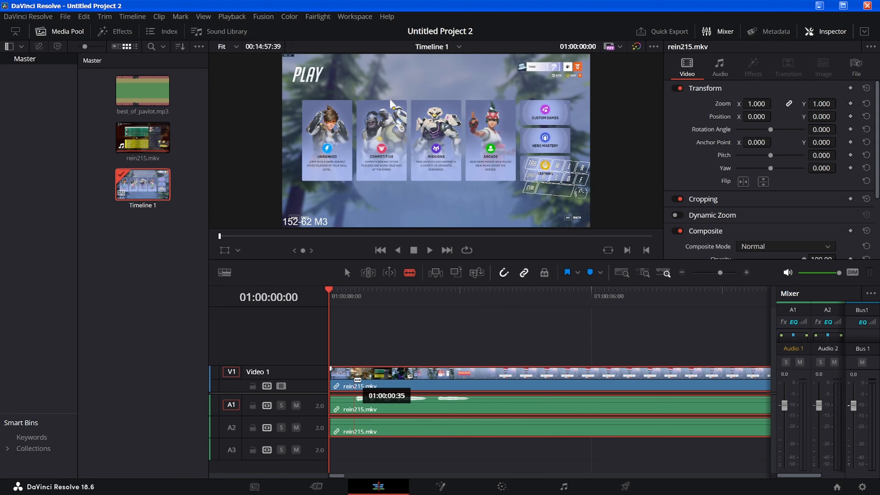
pyautogui.click(354, 381)
pyautogui.click(347, 272)
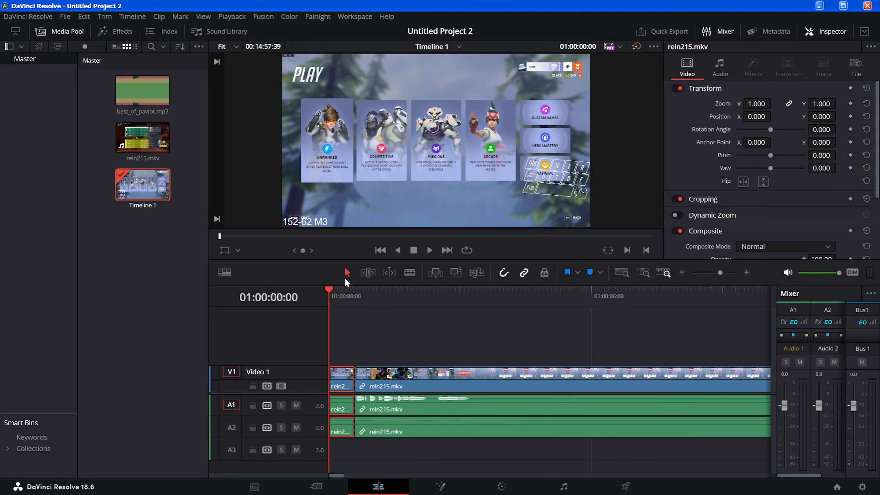
# Step: Try deleting the short segment before the cut on all tracks and closing its gap, and undo the deletion
pyautogui.click(345, 388)
pyautogui.press('Delete')
pyautogui.click(359, 376)
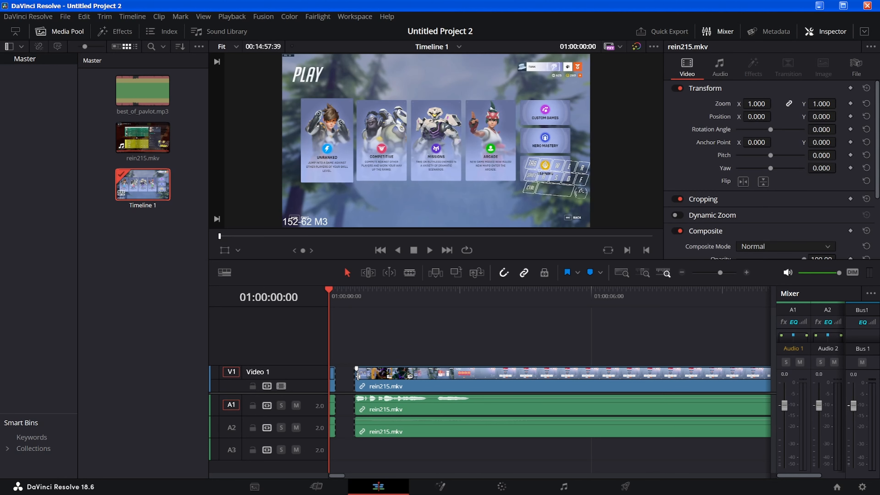
pyautogui.click(345, 381)
pyautogui.press('Delete')
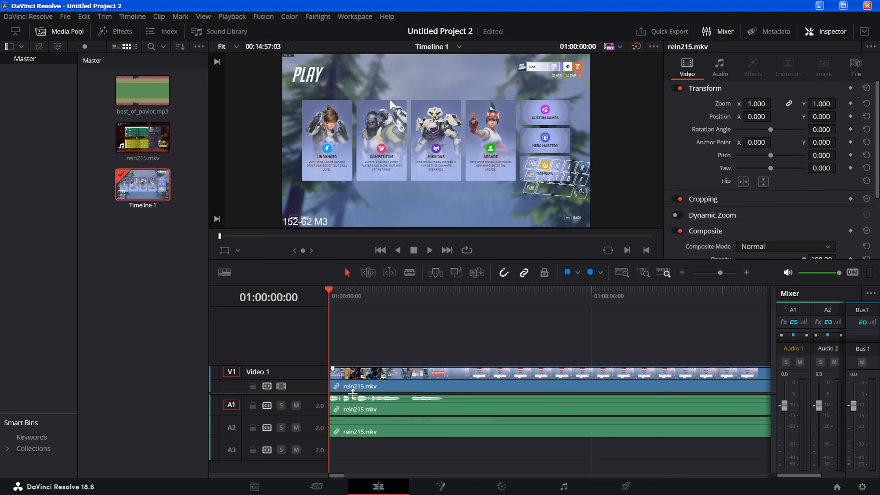
pyautogui.click(352, 378)
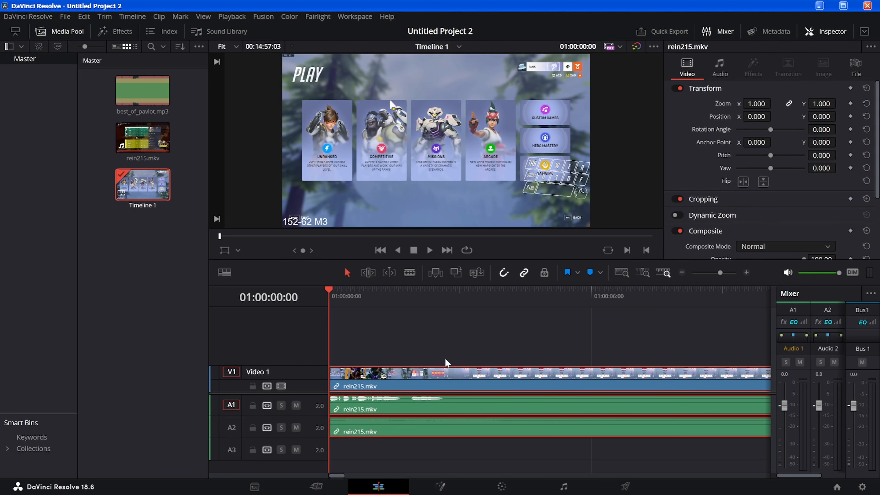
pyautogui.hotkey('ctrl', 'shift', 'v')
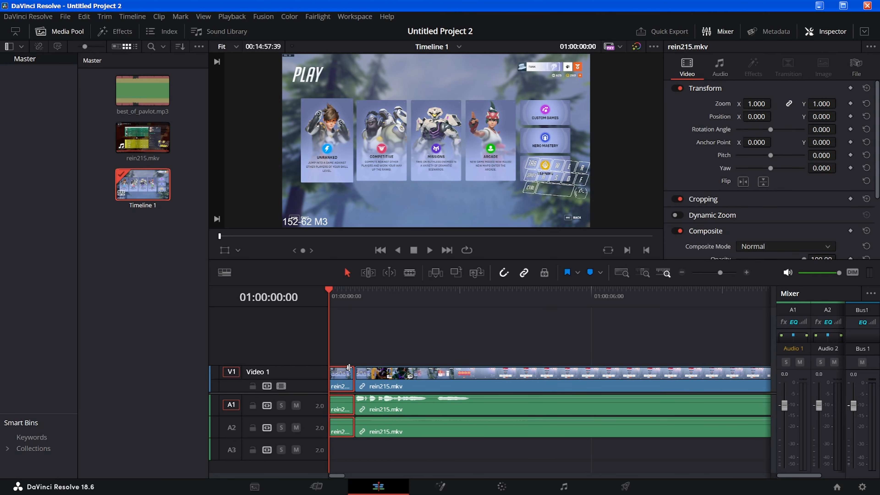
# Step: Ripple-delete the short opening segment on all tracks and split the remaining linked rein215.mkv clips about 2.6 seconds in with the Blade tool
pyautogui.press('Delete')
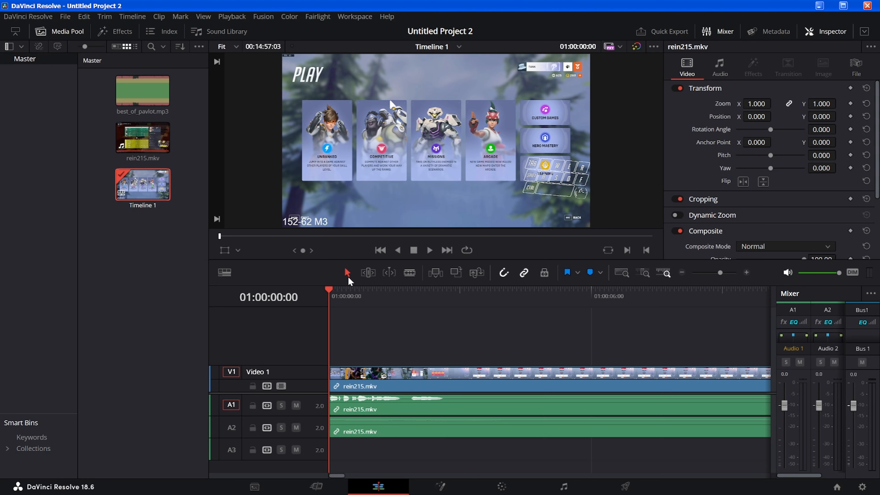
pyautogui.moveTo(398, 374)
pyautogui.mouseDown()
pyautogui.moveTo(513, 376)
pyautogui.moveTo(402, 378)
pyautogui.mouseUp()
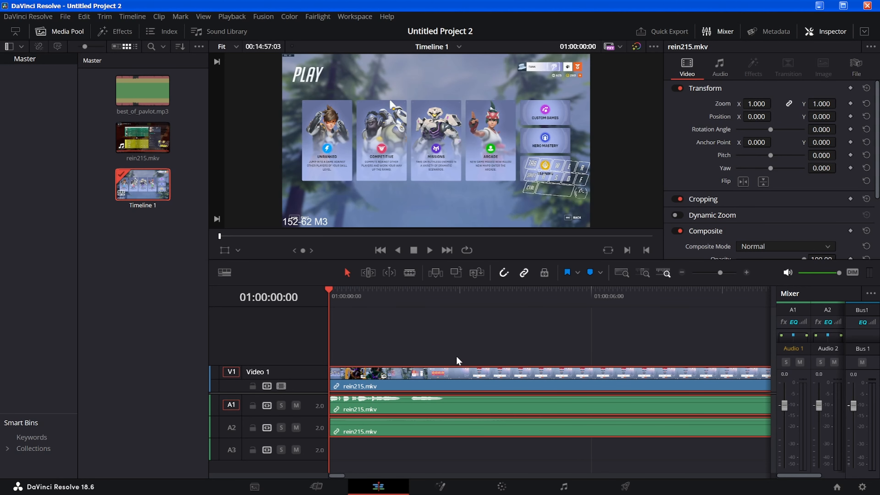
pyautogui.press('b')
pyautogui.click(444, 371)
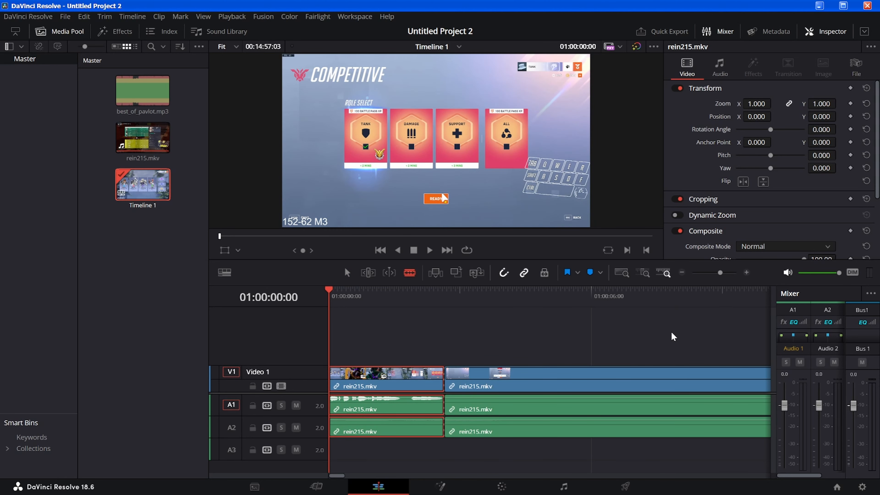
# Step: Split the linked rein215.mkv clips again at about 01:00:14:53 with the Blade tool and return to the Selection tool
pyautogui.moveTo(334, 477); pyautogui.dragTo(343, 477)
pyautogui.moveTo(720, 277); pyautogui.dragTo(705, 274)
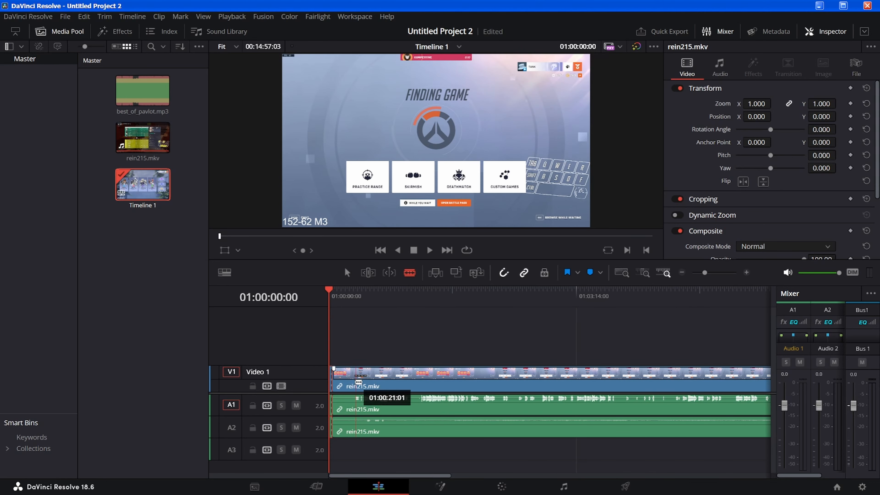
pyautogui.press('a')
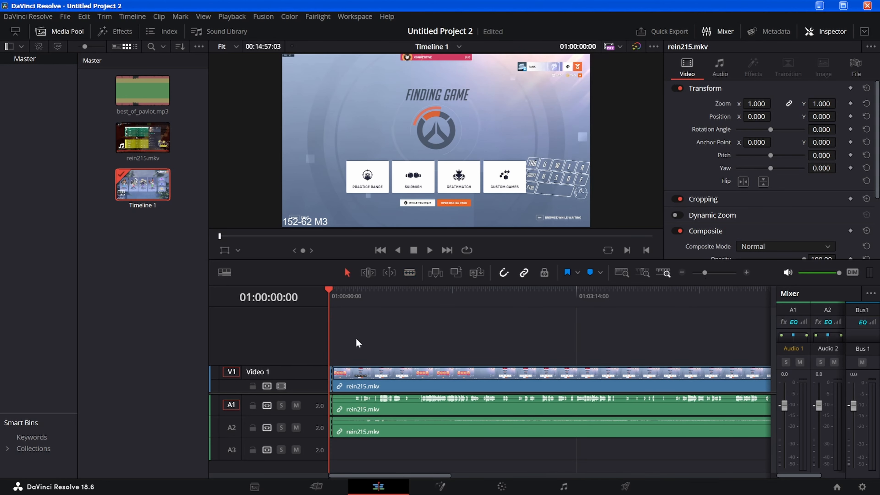
pyautogui.moveTo(353, 297); pyautogui.dragTo(347, 307)
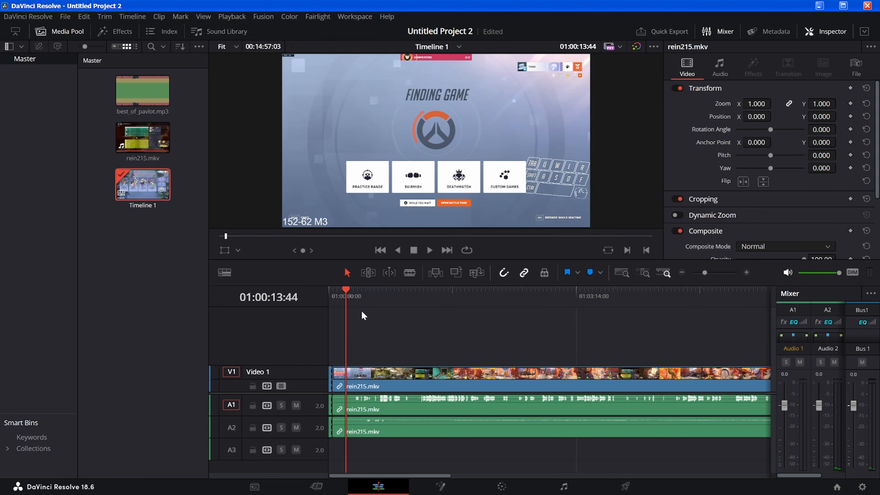
pyautogui.moveTo(705, 273); pyautogui.dragTo(721, 278)
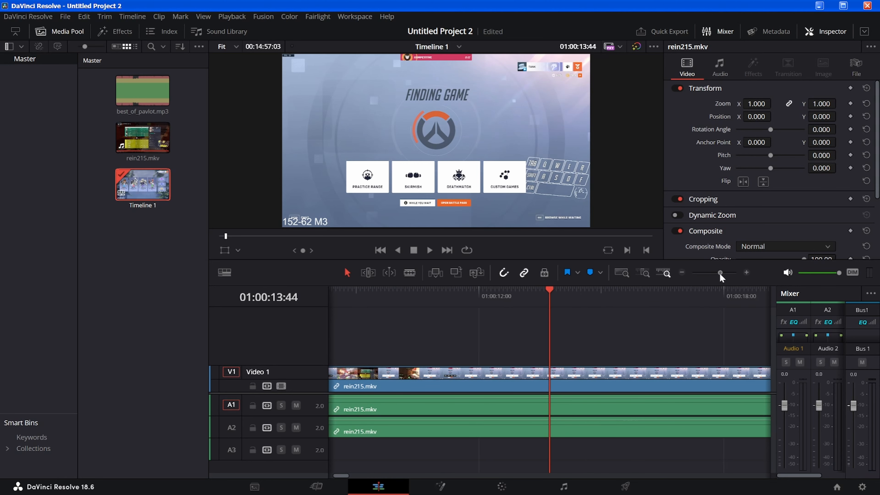
pyautogui.moveTo(341, 478); pyautogui.dragTo(344, 478)
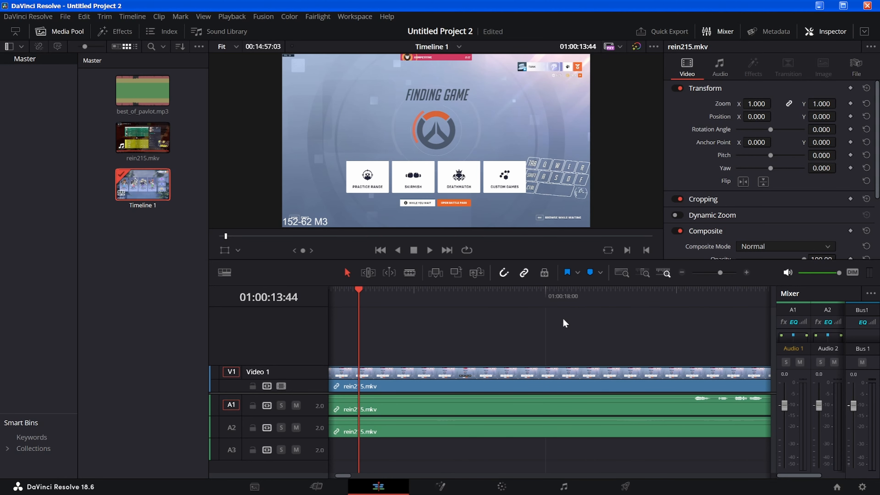
pyautogui.click(526, 291)
pyautogui.click(599, 293)
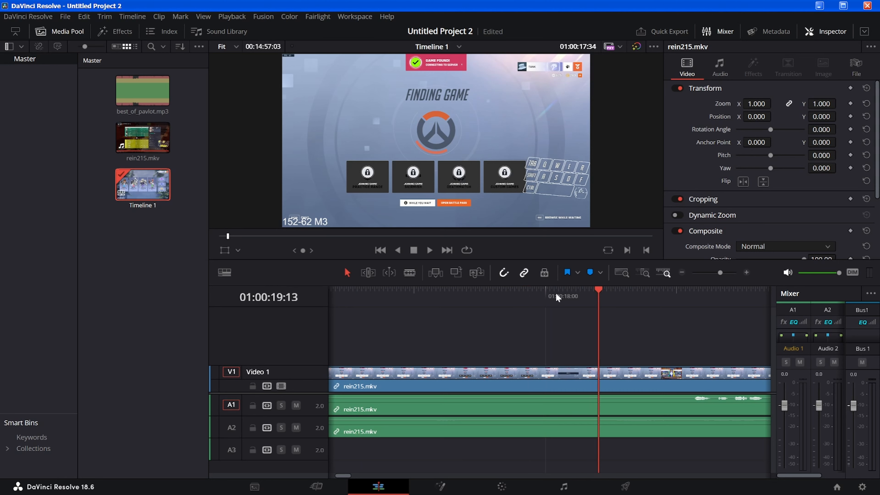
pyautogui.moveTo(559, 296); pyautogui.dragTo(403, 296)
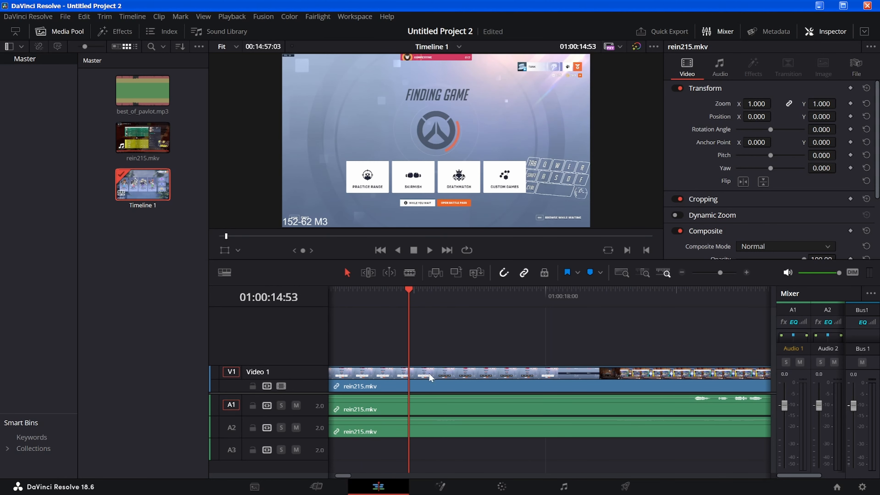
pyautogui.press('b')
pyautogui.click(410, 400)
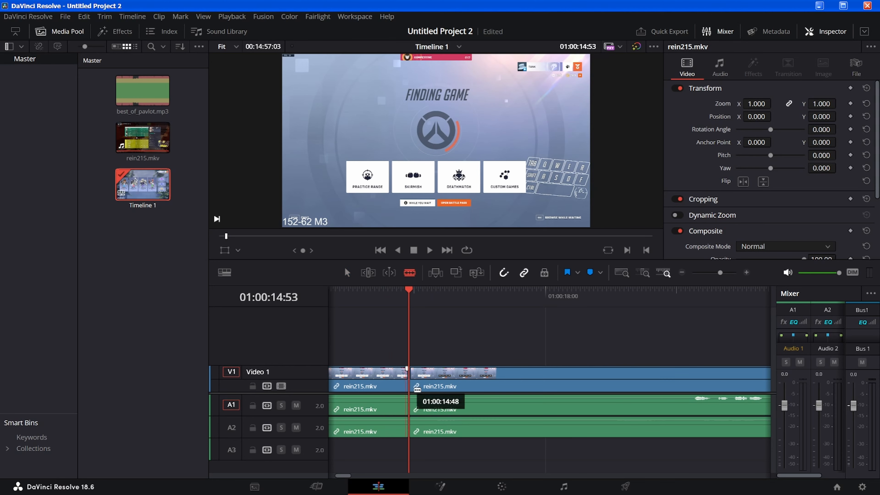
pyautogui.click(454, 297)
pyautogui.press('a')
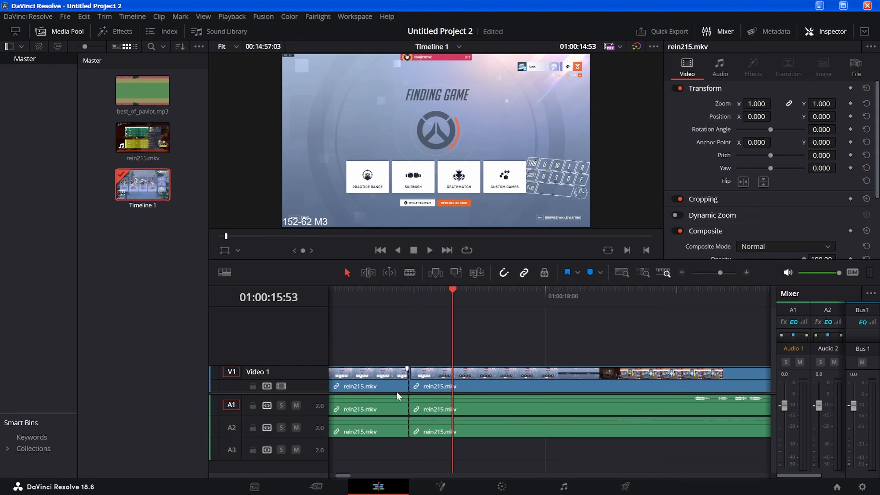
# Step: Delete the linked segment between the two cuts, close the gap, and move the playhead to 01:00:06:35
pyautogui.moveTo(341, 477); pyautogui.dragTo(320, 480)
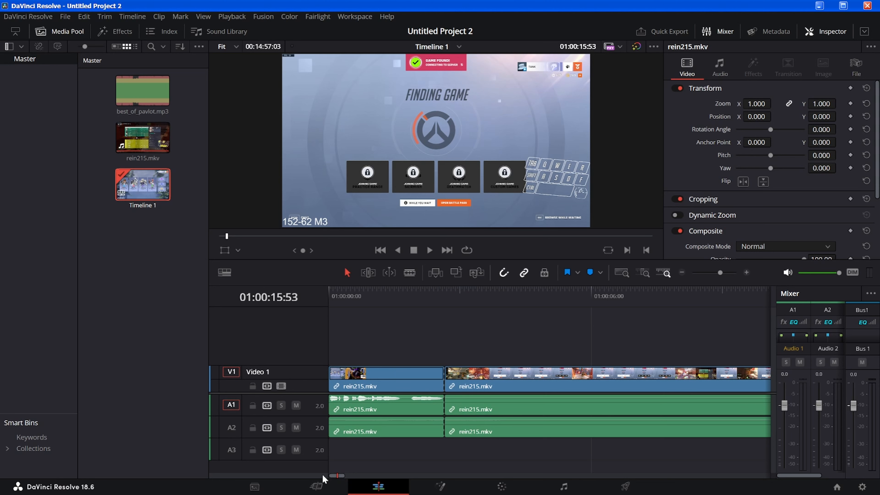
pyautogui.click(507, 381)
pyautogui.press('Delete')
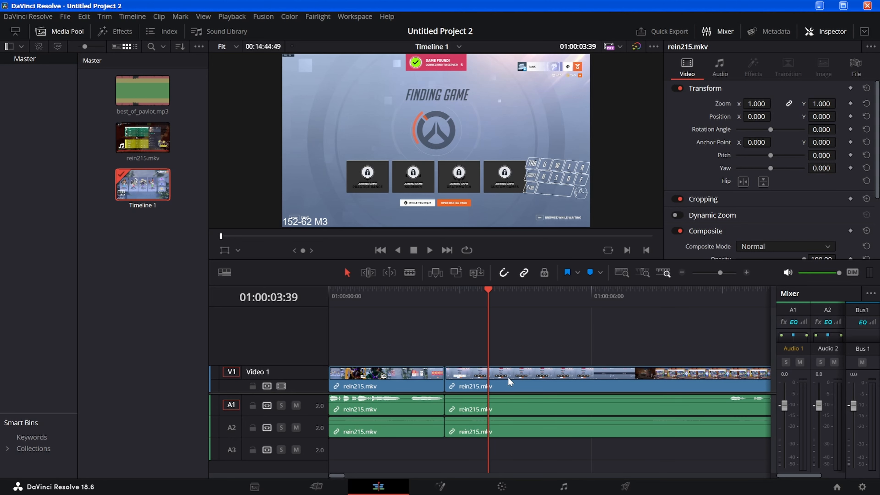
pyautogui.click(619, 295)
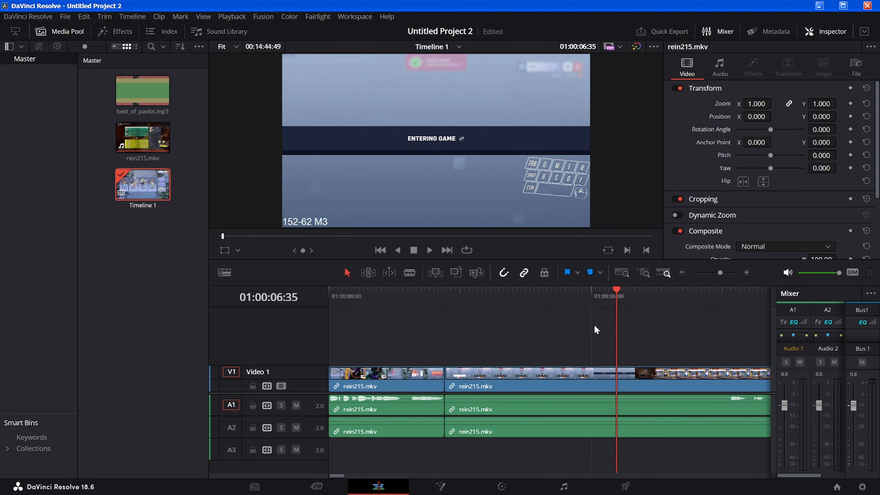
# Step: Add best_of_pavlot.mp3 to audio track A3 and align its start with the beginning of the timeline
pyautogui.hscroll(1, 607, 364)
pyautogui.moveTo(720, 273); pyautogui.dragTo(700, 276)
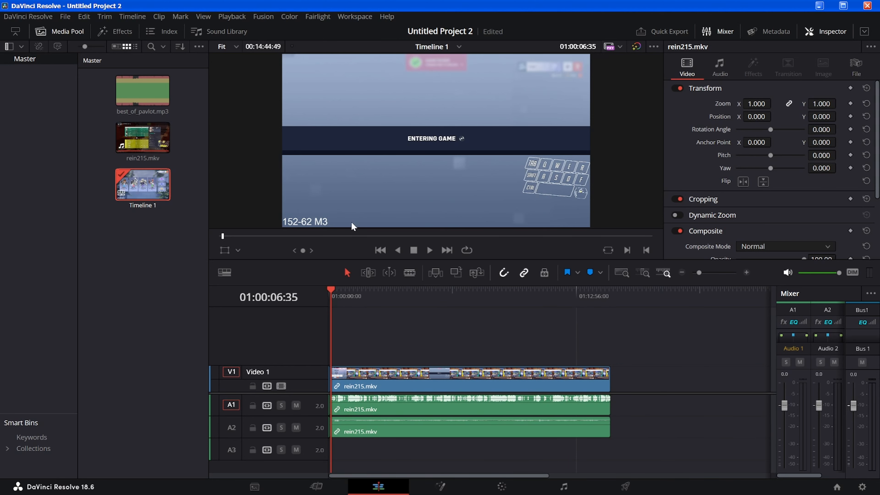
pyautogui.click(155, 92)
pyautogui.moveTo(135, 85); pyautogui.dragTo(349, 451)
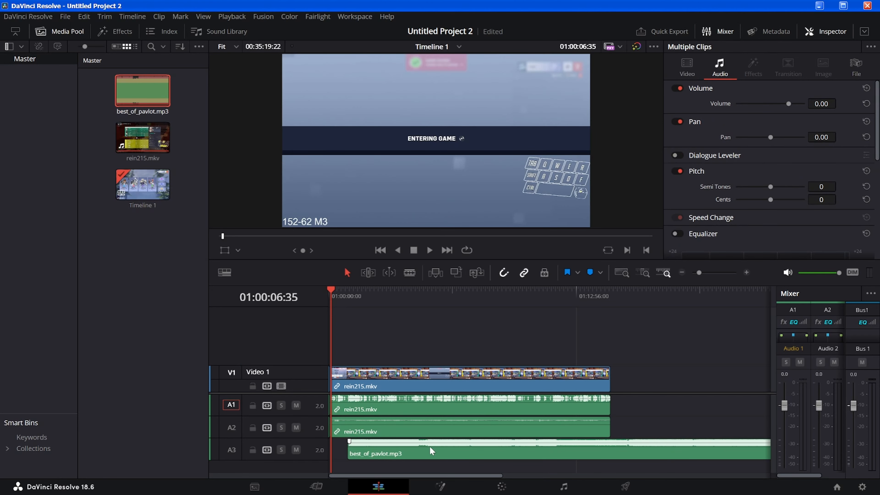
pyautogui.moveTo(431, 451); pyautogui.dragTo(381, 449)
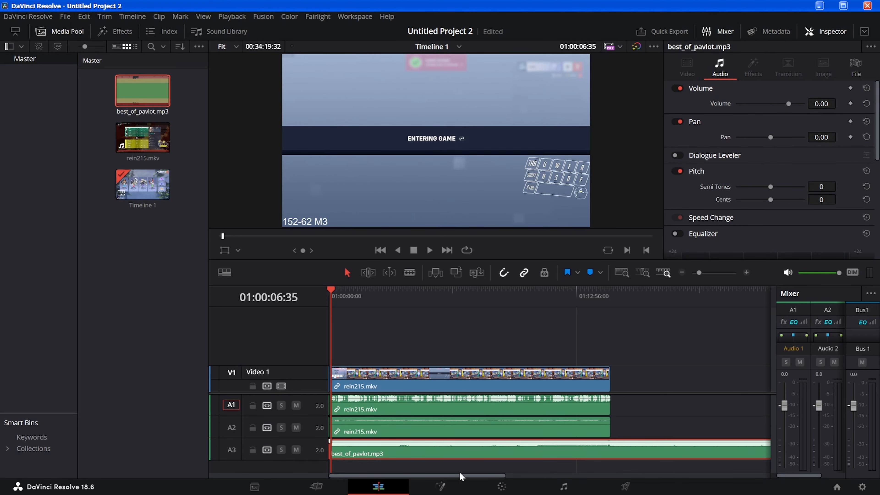
# Step: Trim the end of the best_of_pavlot.mp3 clip on A3 to match the end of the video clip
pyautogui.moveTo(470, 478); pyautogui.dragTo(588, 487)
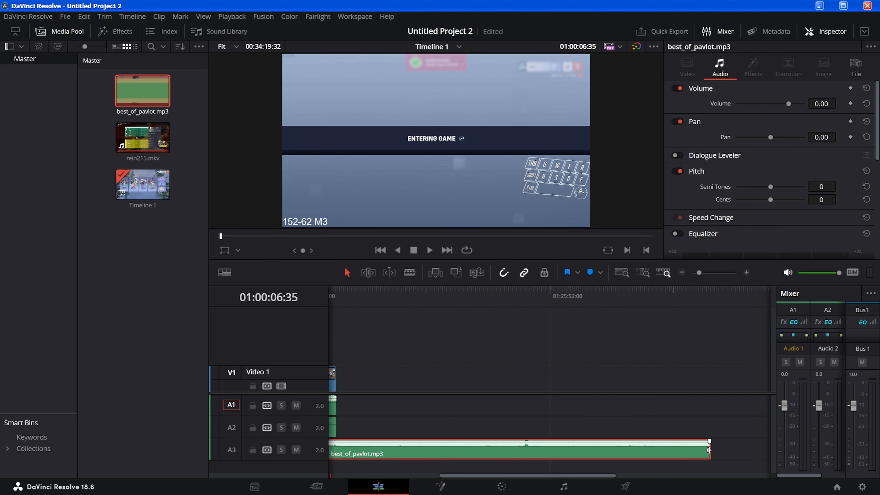
pyautogui.moveTo(710, 450); pyautogui.dragTo(338, 451)
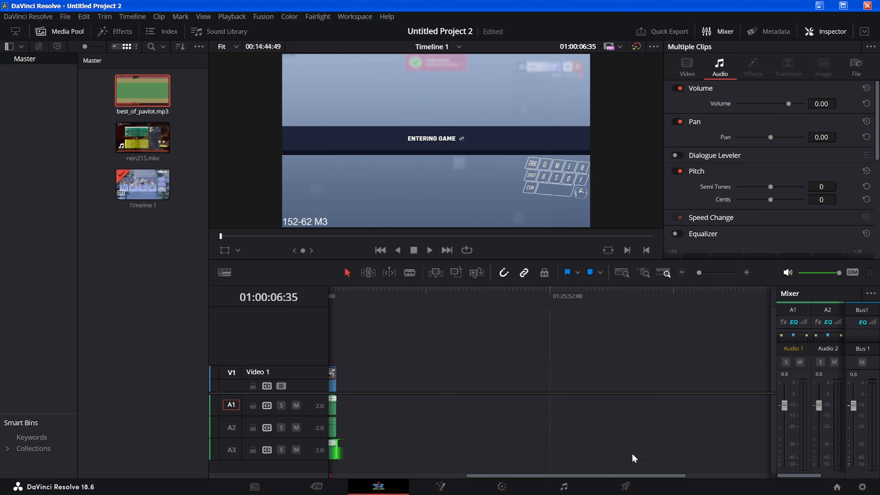
pyautogui.moveTo(601, 477); pyautogui.dragTo(466, 478)
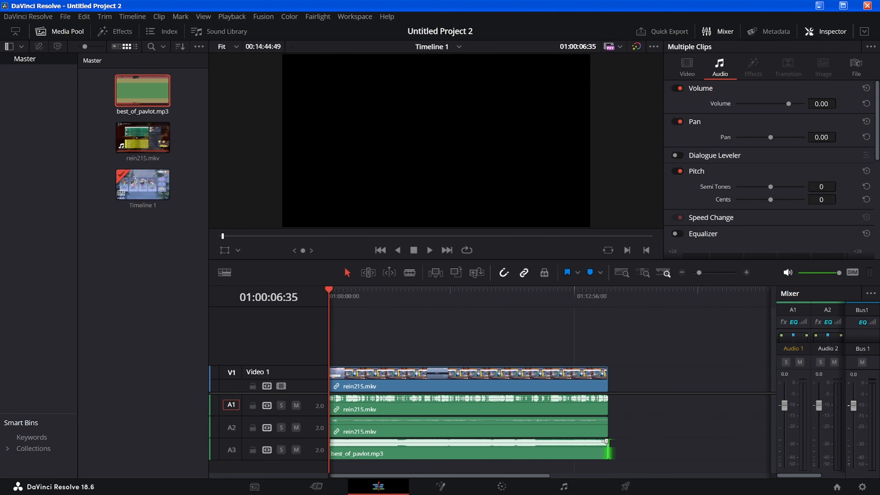
pyautogui.moveTo(607, 442)
pyautogui.mouseDown()
pyautogui.moveTo(589, 442)
pyautogui.moveTo(607, 443)
pyautogui.mouseUp()
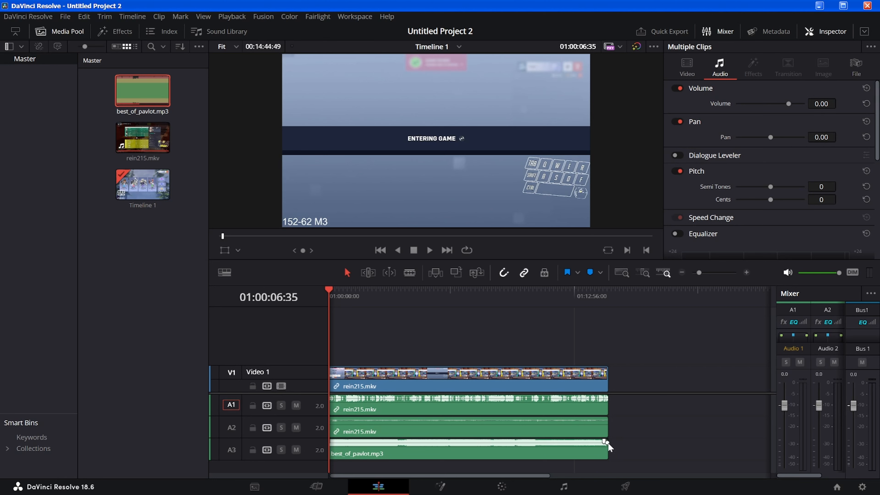
# Step: Lower the volume of the best_of_pavlot.mp3 clip on A3 to -20.00 and select the clip
pyautogui.moveTo(508, 477); pyautogui.dragTo(505, 477)
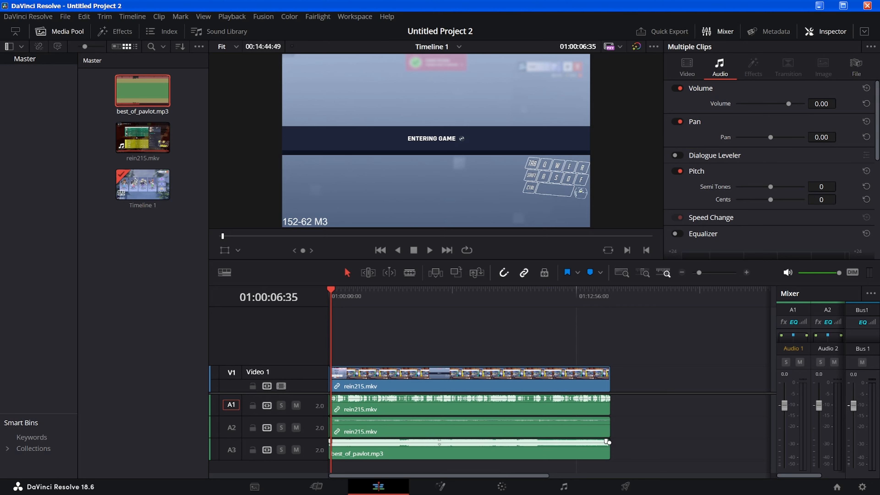
pyautogui.moveTo(443, 442); pyautogui.dragTo(442, 445)
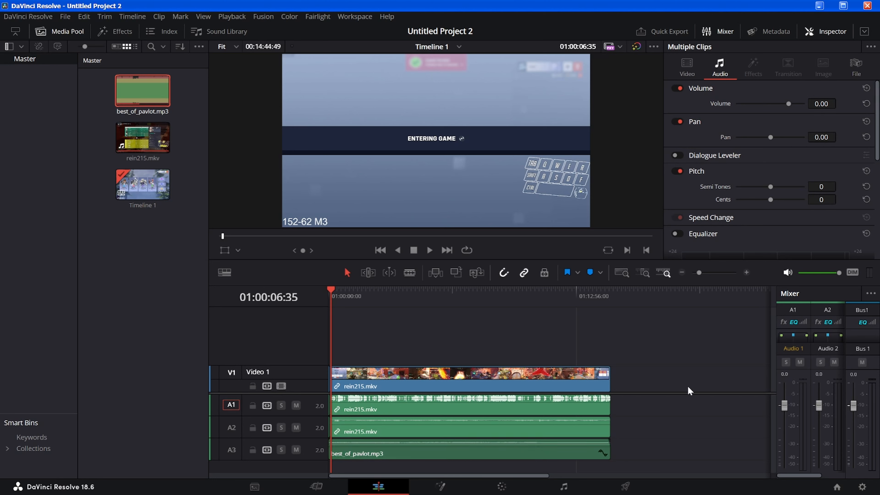
pyautogui.click(454, 455)
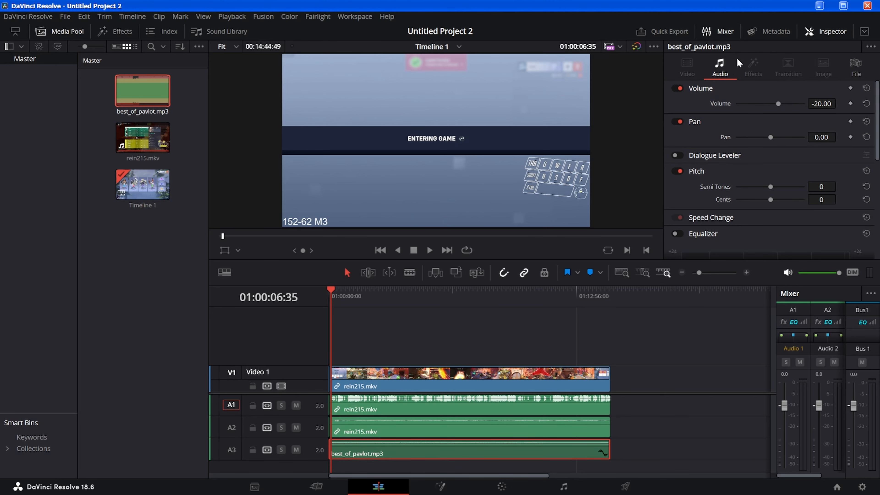
# Step: Try keyframing the music clip's volume from -20.00 at 01:00:06:35 to -54.35 at 01:05:15:16, and undo the keyframes
pyautogui.click(821, 31)
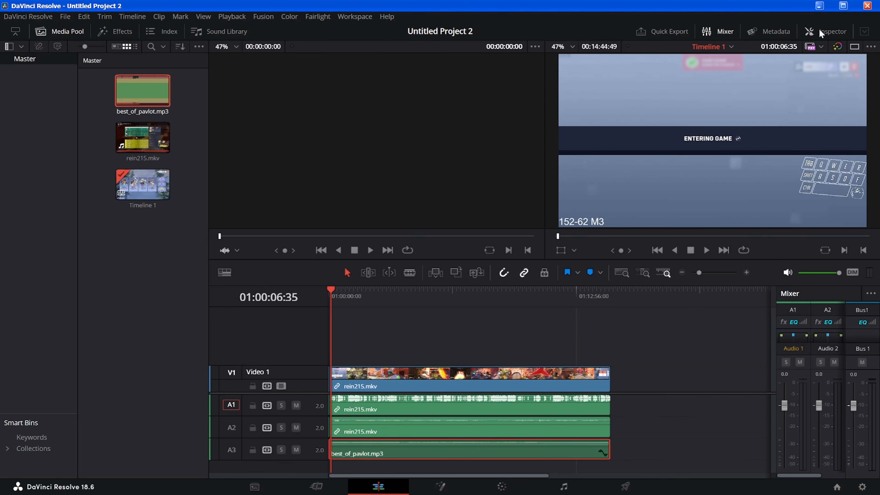
pyautogui.click(821, 31)
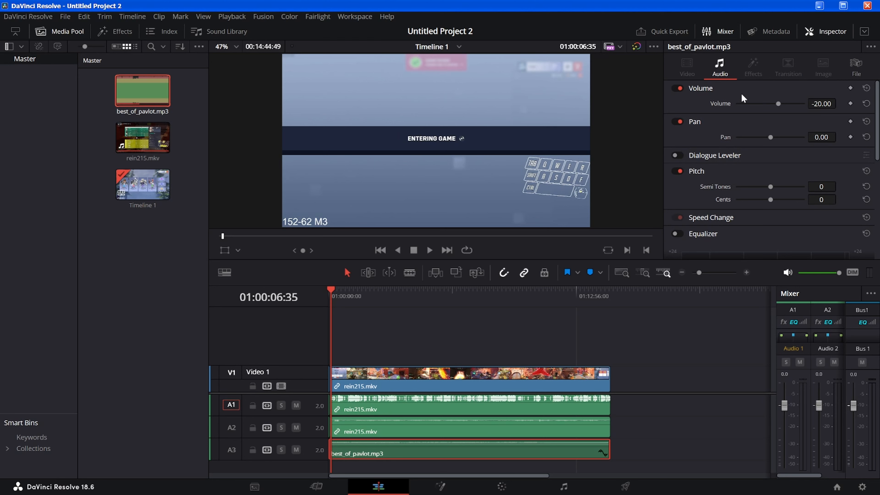
pyautogui.scroll(-10, 874, 156)
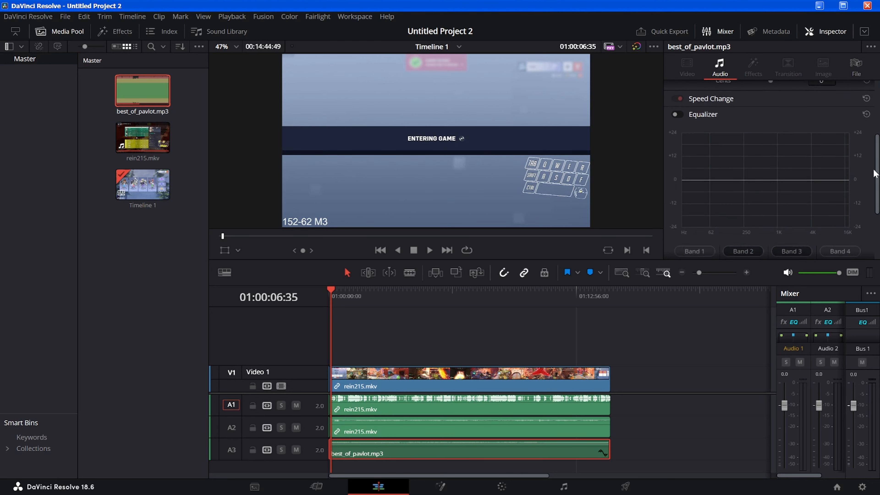
pyautogui.scroll(10, 866, 121)
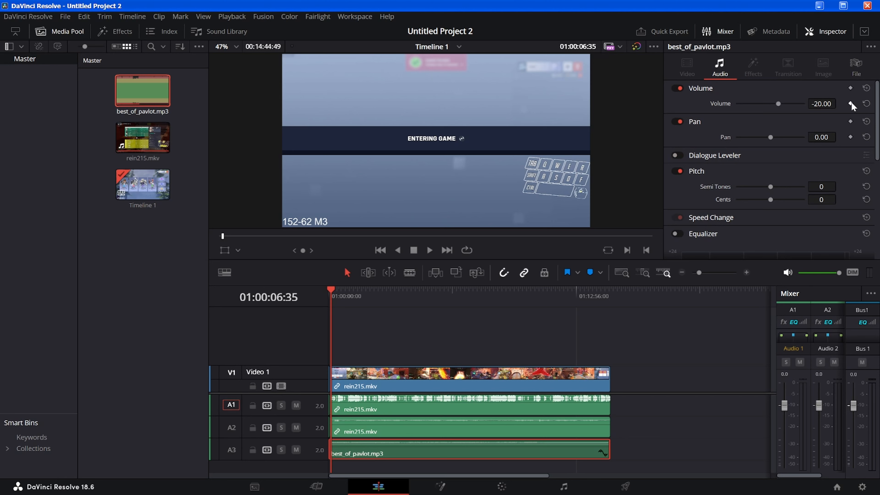
pyautogui.click(850, 103)
pyautogui.moveTo(427, 293); pyautogui.dragTo(430, 293)
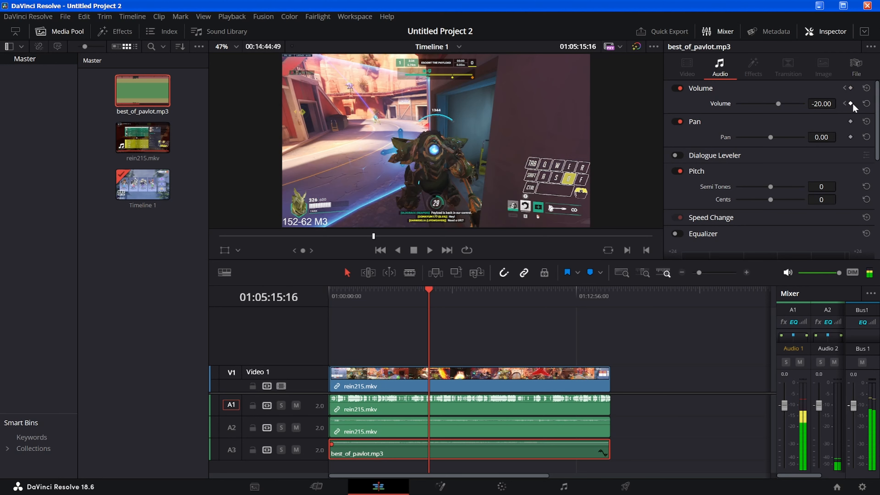
pyautogui.moveTo(779, 103); pyautogui.dragTo(760, 105)
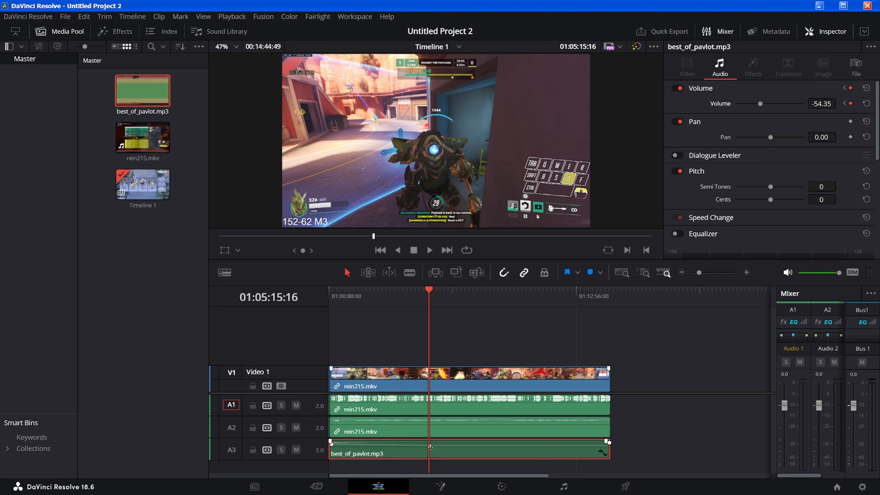
pyautogui.hotkey('ctrl', 'z')
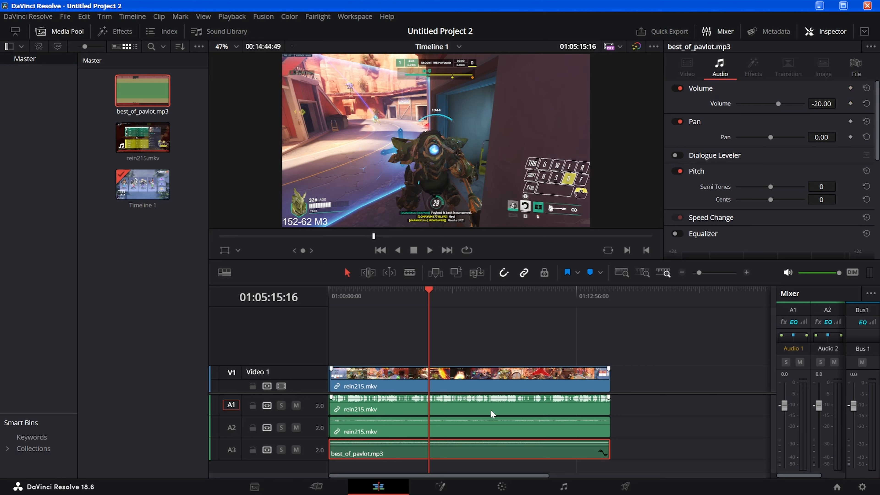
pyautogui.hotkey('ctrl', 'z')
# Step: Save the project and show the video properties of the rein215.mkv clip, down to the Super Scale section
pyautogui.hotkey('ctrl', 's')
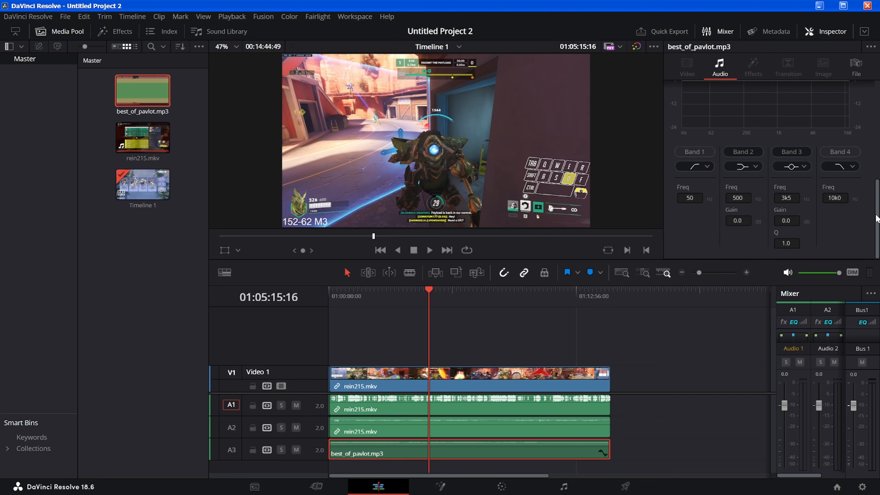
pyautogui.click(503, 374)
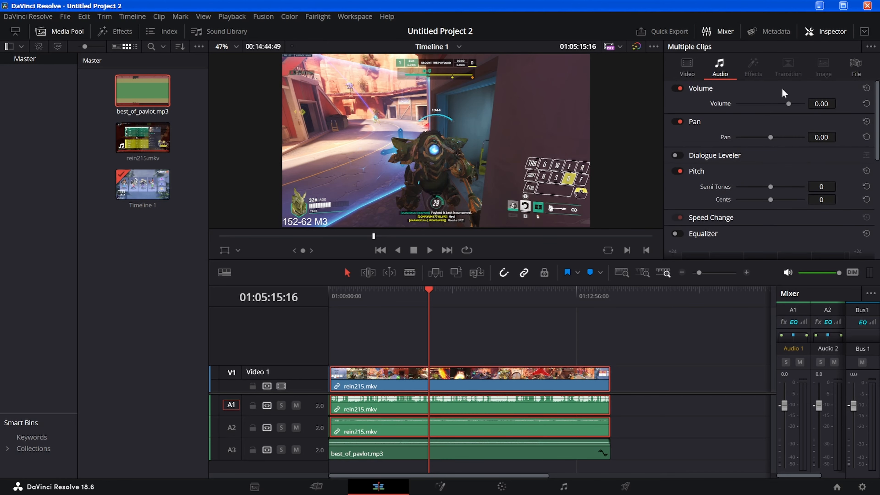
pyautogui.click(688, 66)
pyautogui.scroll(-5, 879, 114)
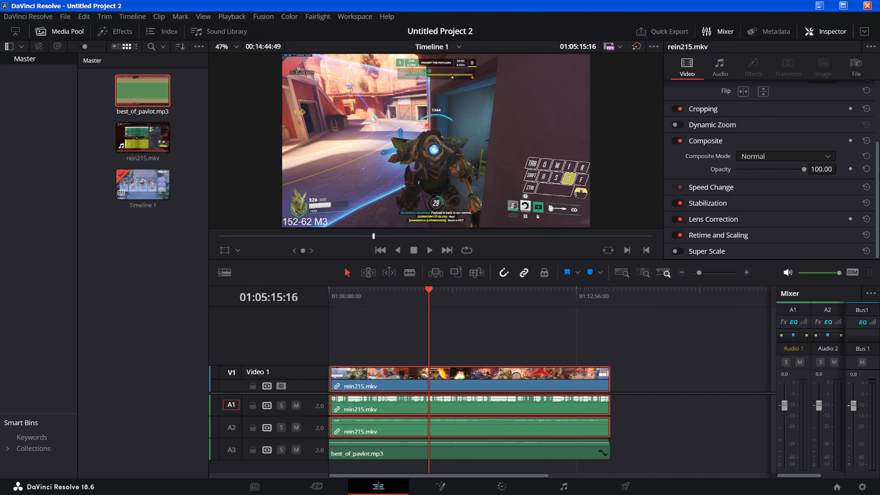
# Step: Set the volume of the best_of_pavlot.mp3 clip on A3 to -40.00
pyautogui.scroll(5, 832, 114)
pyautogui.click(720, 66)
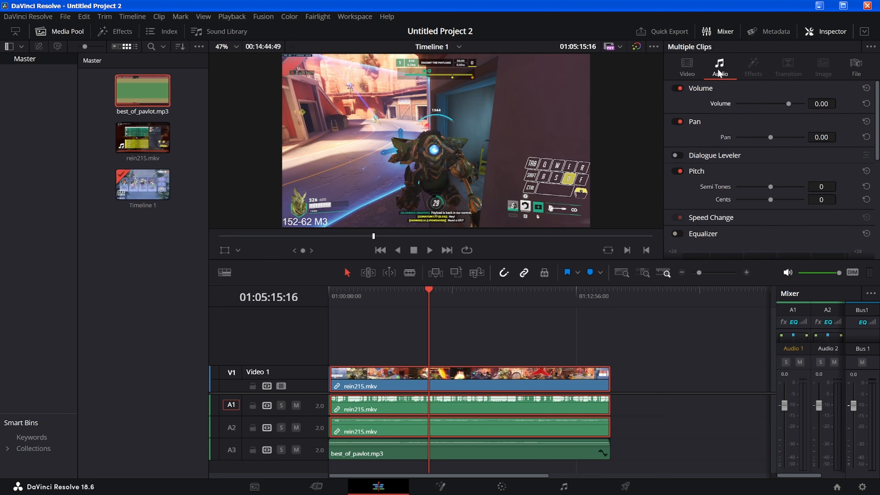
pyautogui.click(448, 455)
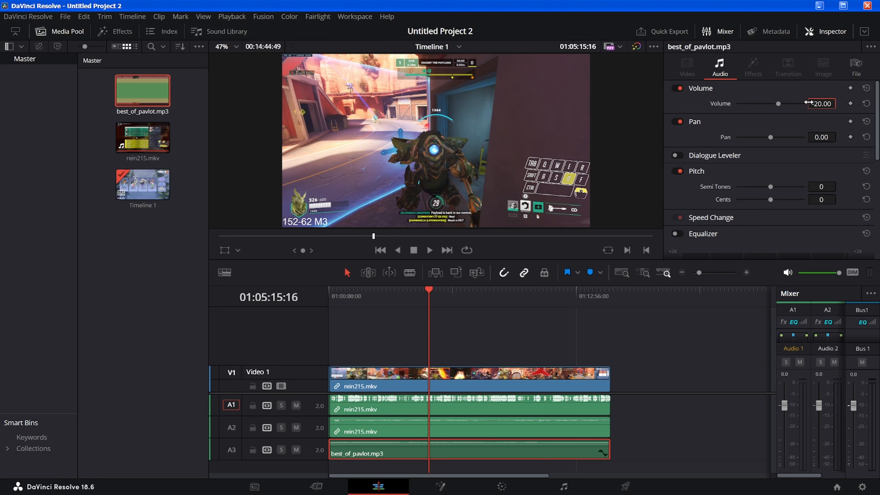
pyautogui.moveTo(777, 103); pyautogui.dragTo(766, 102)
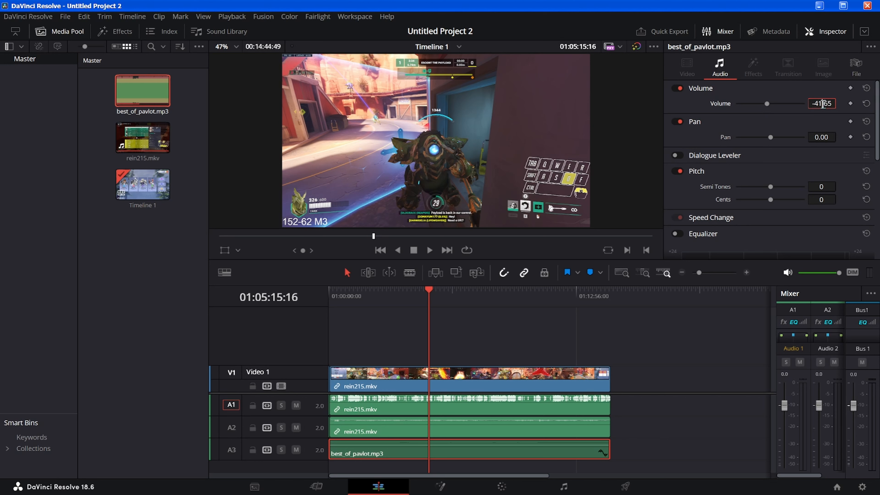
pyautogui.click(825, 104)
pyautogui.write('-40')
pyautogui.press('Return')
pyautogui.click(445, 431)
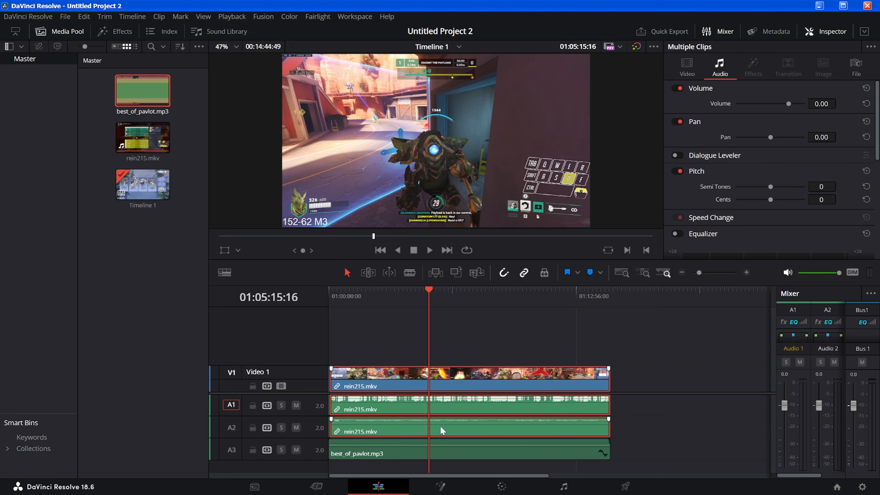
pyautogui.click(429, 456)
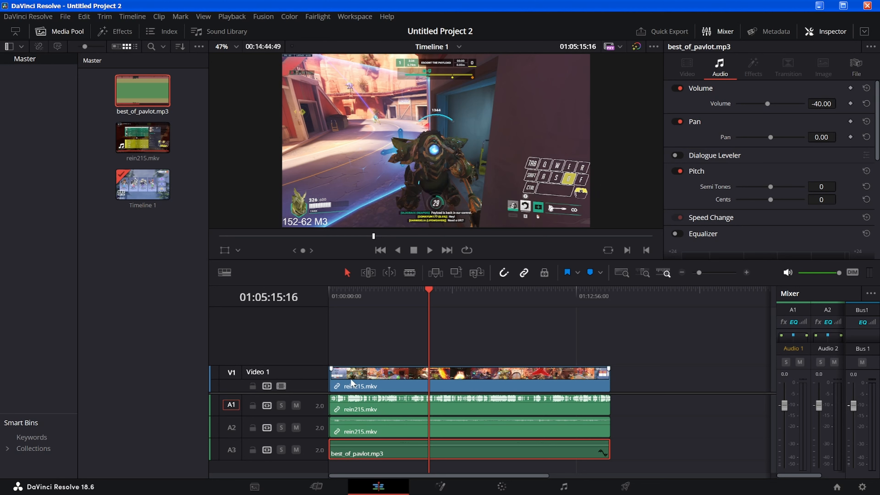
# Step: Add a basic Text title from the effects library on a new video track above the rein215.mkv footage
pyautogui.press('q')
pyautogui.click(103, 32)
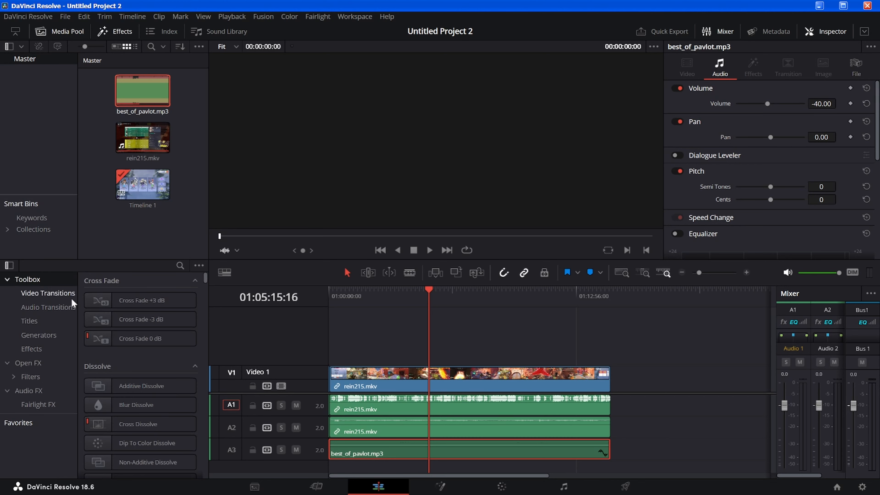
pyautogui.click(56, 307)
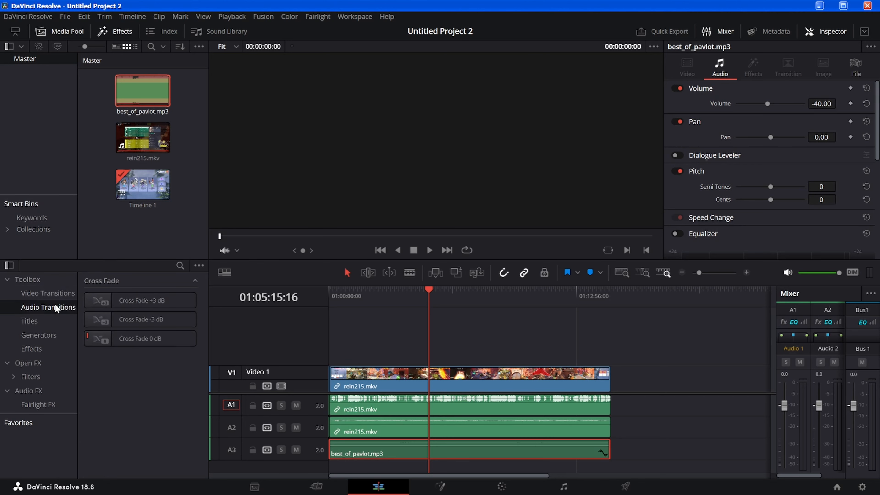
pyautogui.click(29, 321)
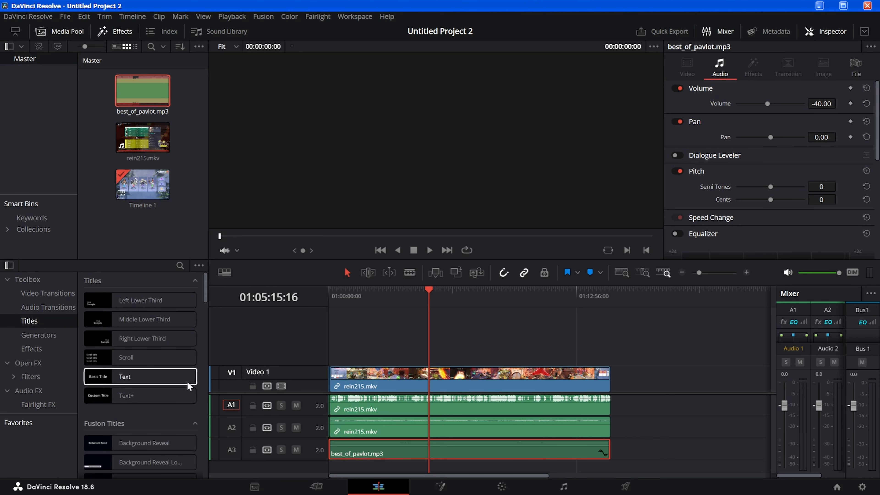
pyautogui.click(141, 378)
pyautogui.moveTo(141, 378)
pyautogui.mouseDown()
pyautogui.moveTo(429, 415)
pyautogui.moveTo(409, 357)
pyautogui.moveTo(372, 357)
pyautogui.mouseUp()
# Step: Place the playhead over the title on V2 at 01:01:57:30 and replace its text with "test text"
pyautogui.moveTo(699, 272); pyautogui.dragTo(714, 273)
pyautogui.moveTo(478, 475); pyautogui.dragTo(389, 476)
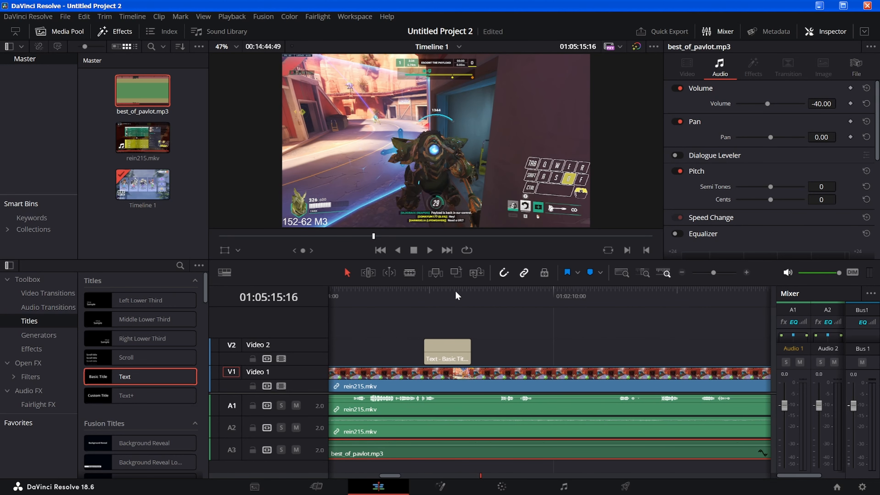
pyautogui.click(434, 295)
pyautogui.click(461, 356)
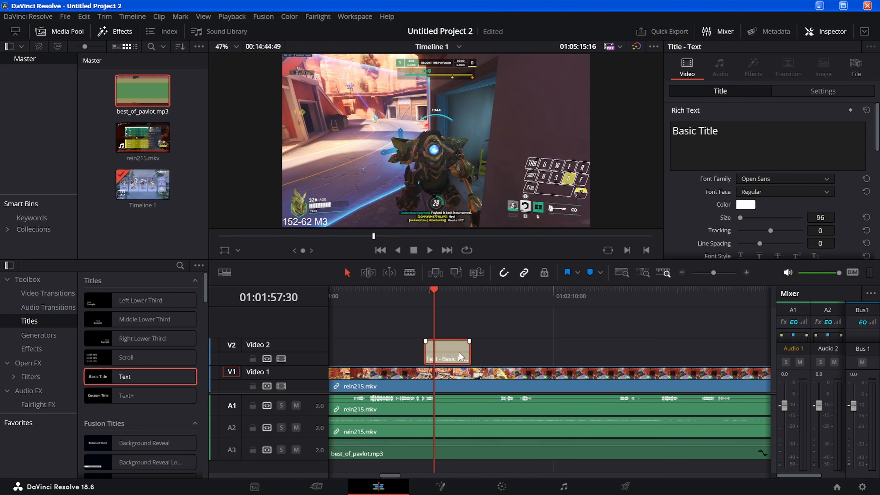
pyautogui.click(745, 145)
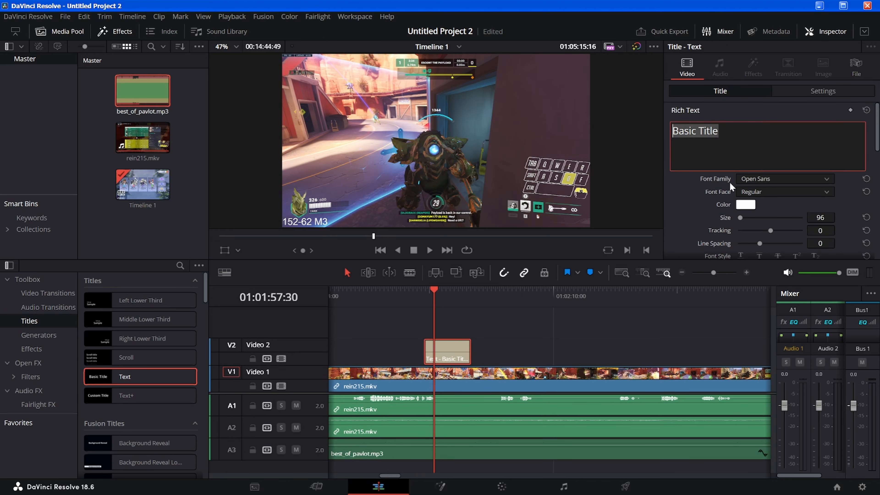
pyautogui.write('test t')
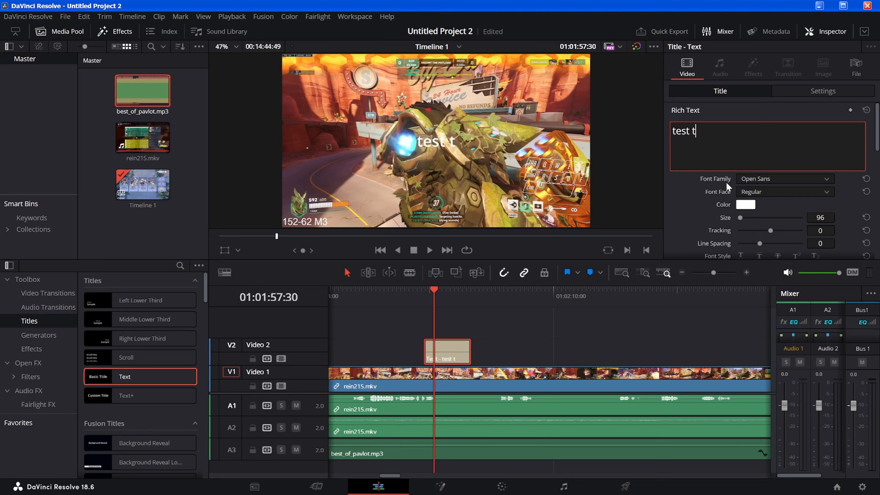
pyautogui.write('ext')
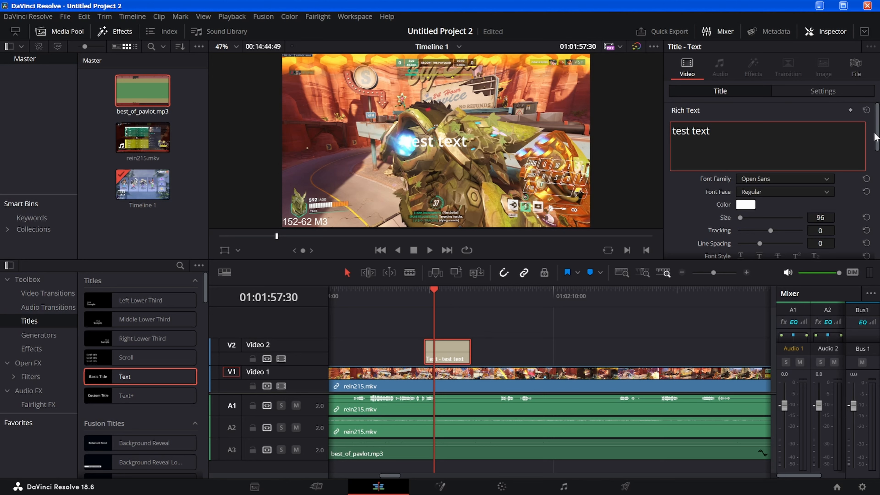
# Step: Set the title's font family to LEMON MILK Pro FTR
pyautogui.click(874, 139)
pyautogui.click(795, 180)
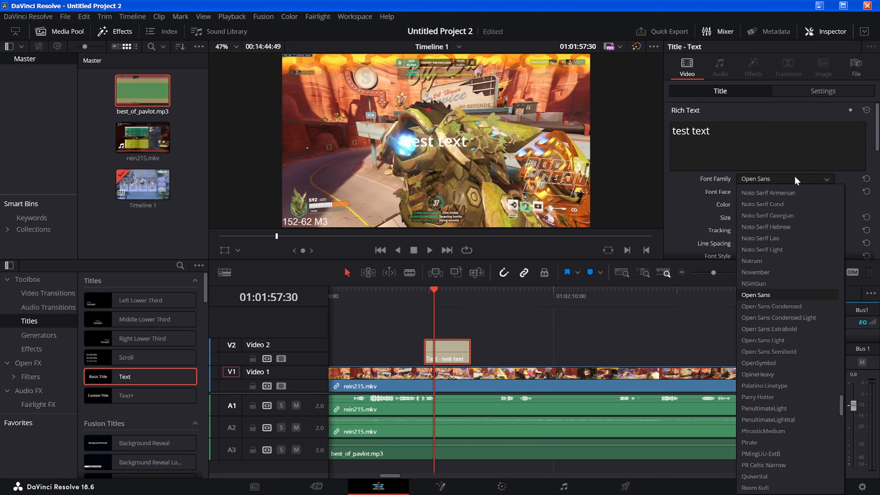
pyautogui.scroll(20, 769, 318)
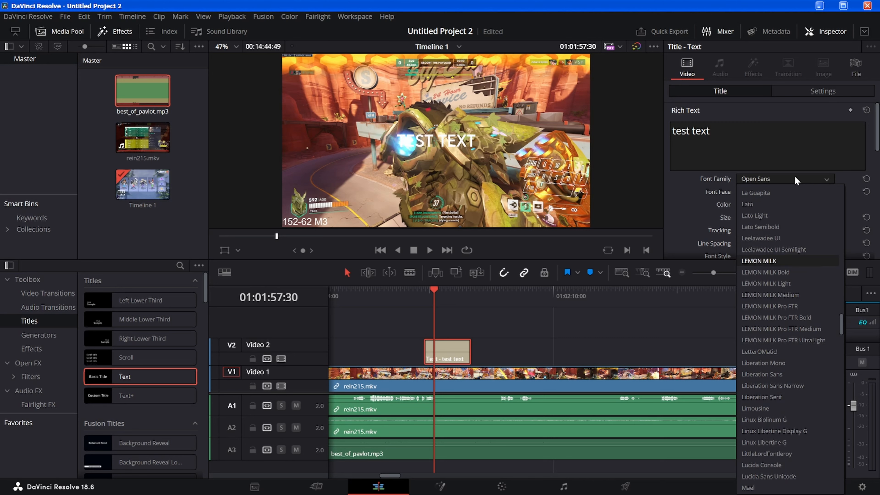
pyautogui.click(776, 308)
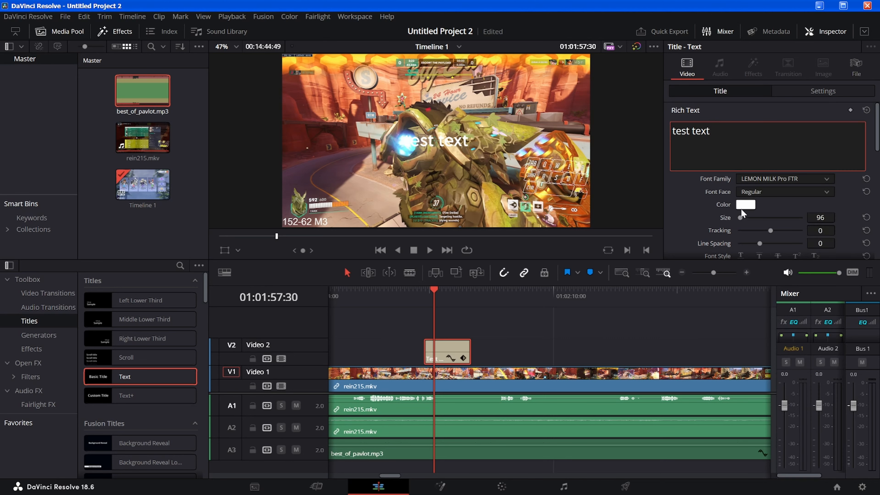
# Step: Color the title text red (#ff0000) and enlarge its size to about 301
pyautogui.click(747, 205)
pyautogui.click(321, 207)
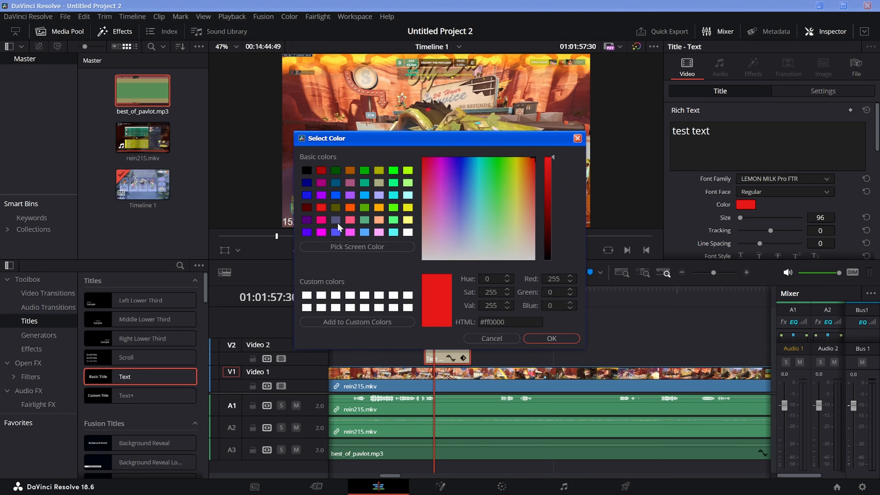
pyautogui.click(550, 340)
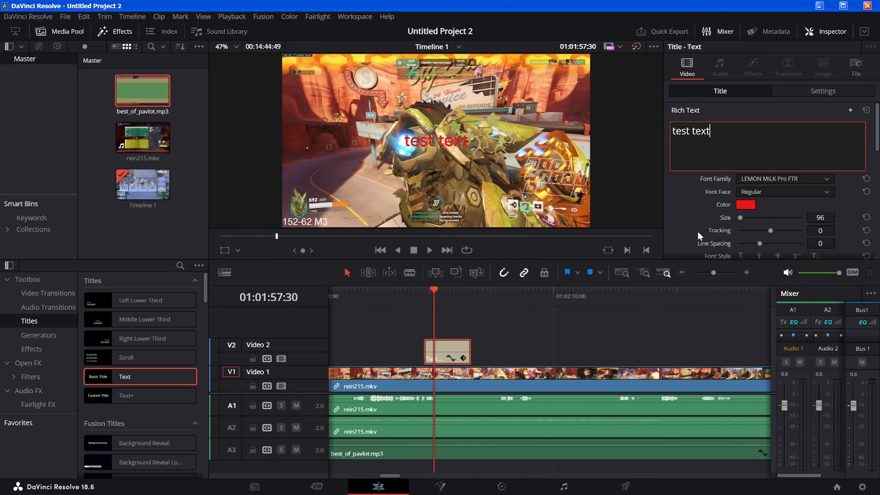
pyautogui.moveTo(740, 217)
pyautogui.mouseDown()
pyautogui.moveTo(749, 216)
pyautogui.moveTo(741, 218)
pyautogui.mouseUp()
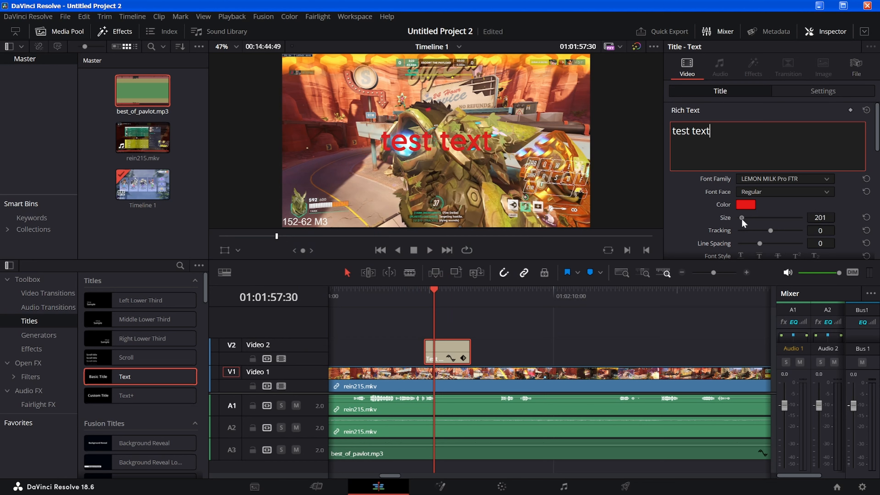
# Step: Set the title's drop shadow offset to X 3.000 and Y -5.000, and save the project
pyautogui.moveTo(874, 150); pyautogui.dragTo(874, 233)
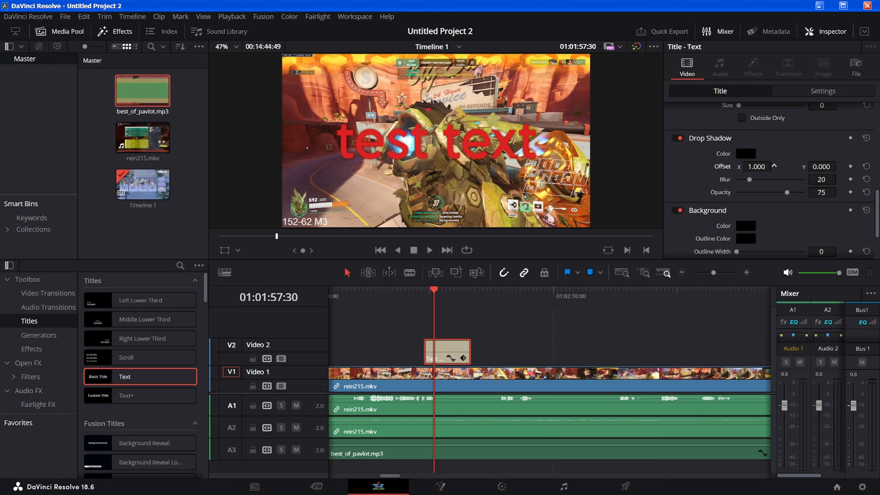
pyautogui.click(750, 170)
pyautogui.write('3')
pyautogui.press('Return')
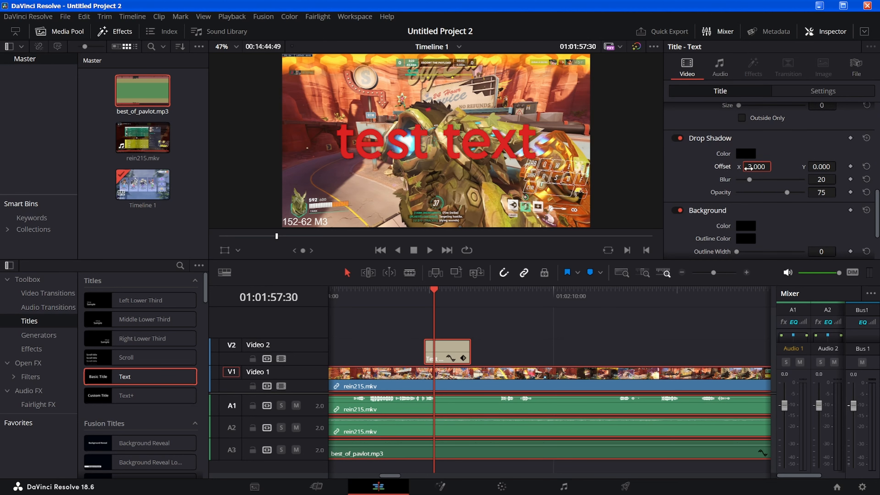
pyautogui.click(830, 167)
pyautogui.write('-5')
pyautogui.press('Return')
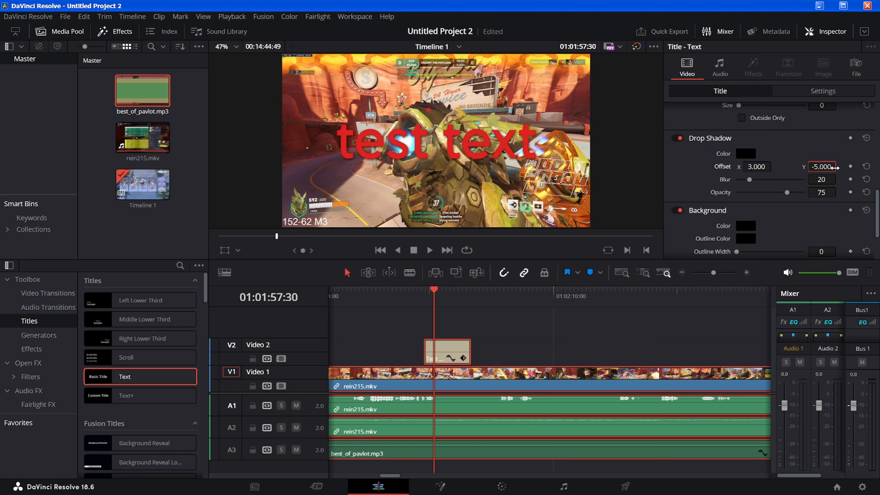
pyautogui.hotkey('ctrl', 's')
# Step: Move the title to the lower part of the frame, at position X 1009 and Y 191
pyautogui.scroll(-1, 759, 138)
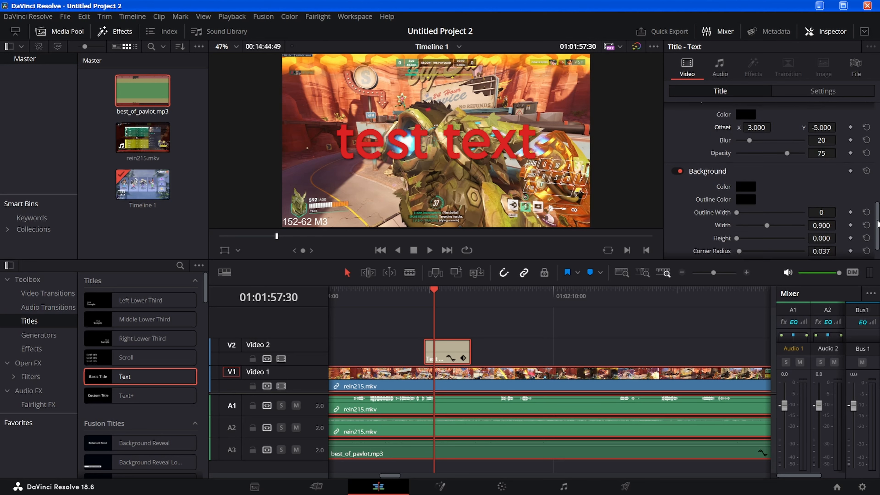
pyautogui.scroll(10, 759, 116)
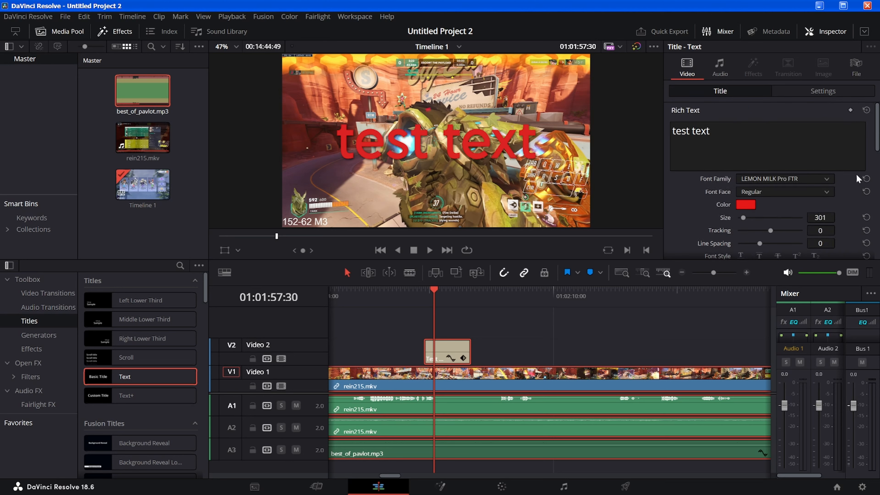
pyautogui.scroll(-5, 777, 160)
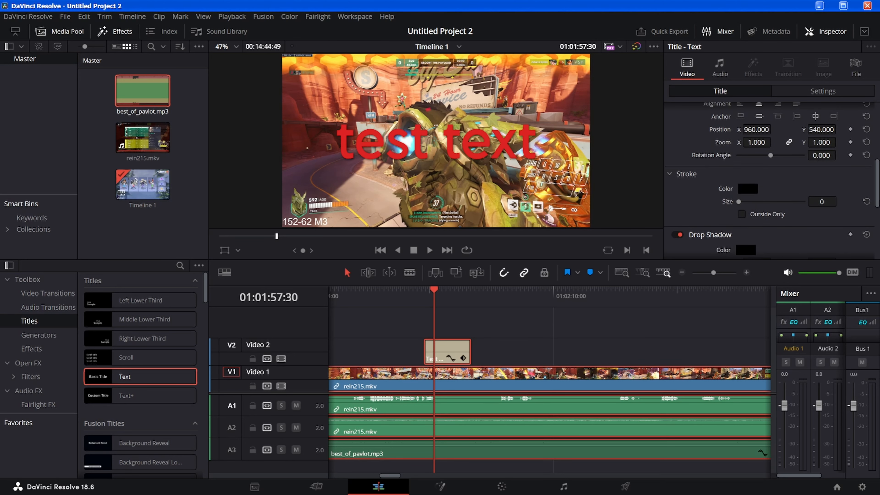
pyautogui.moveTo(828, 159); pyautogui.dragTo(817, 161)
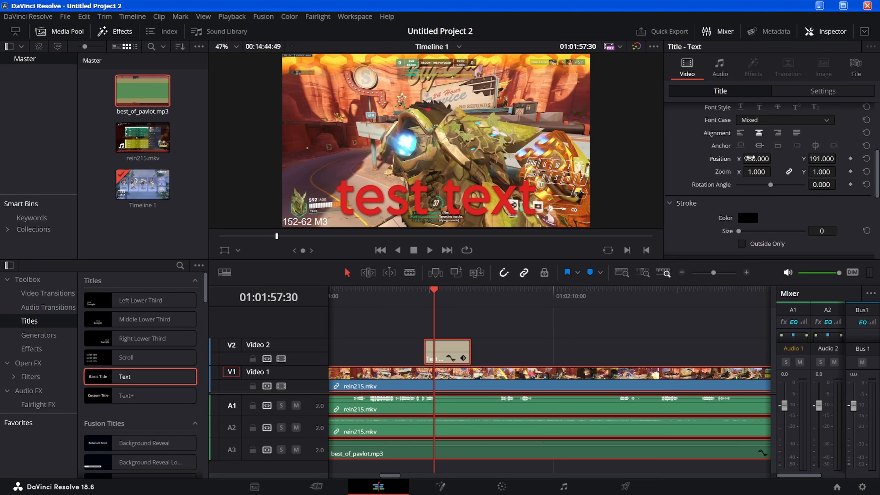
pyautogui.moveTo(751, 158); pyautogui.dragTo(751, 158)
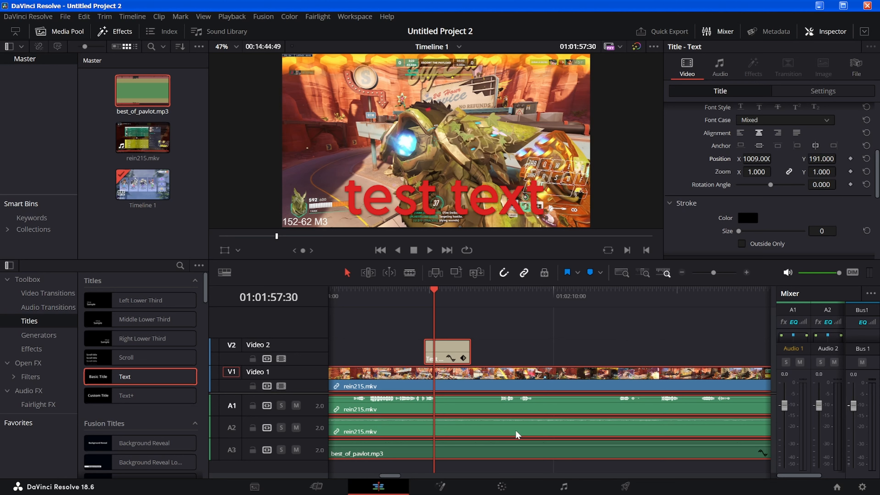
# Step: Add an Additive Dissolve transition at the cut between the first two rein215.mkv clips on V1
pyautogui.moveTo(393, 477); pyautogui.dragTo(328, 476)
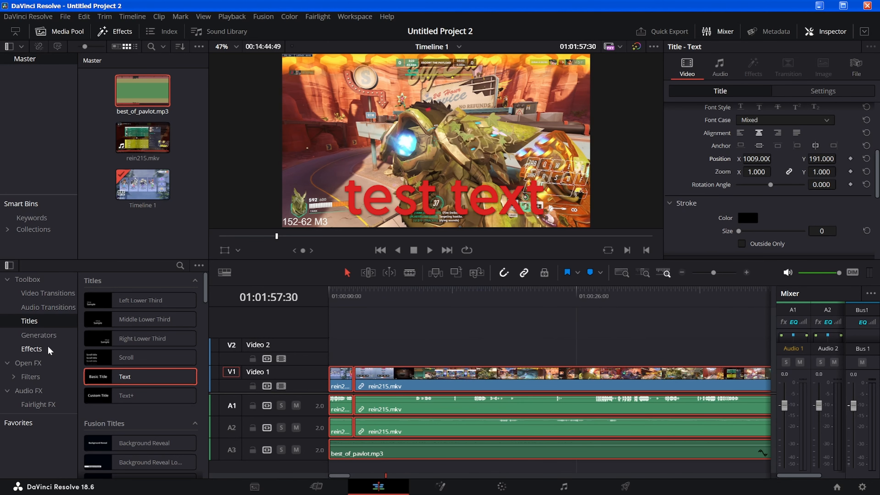
pyautogui.click(46, 295)
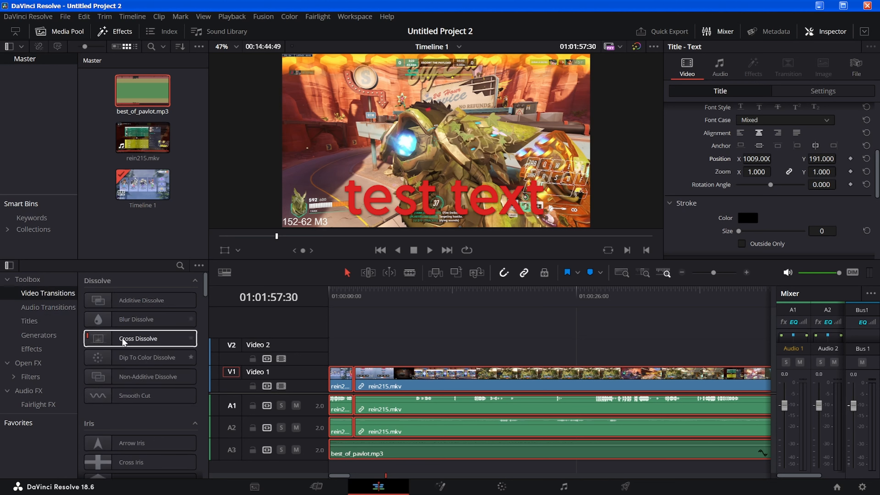
pyautogui.moveTo(99, 303); pyautogui.dragTo(354, 376)
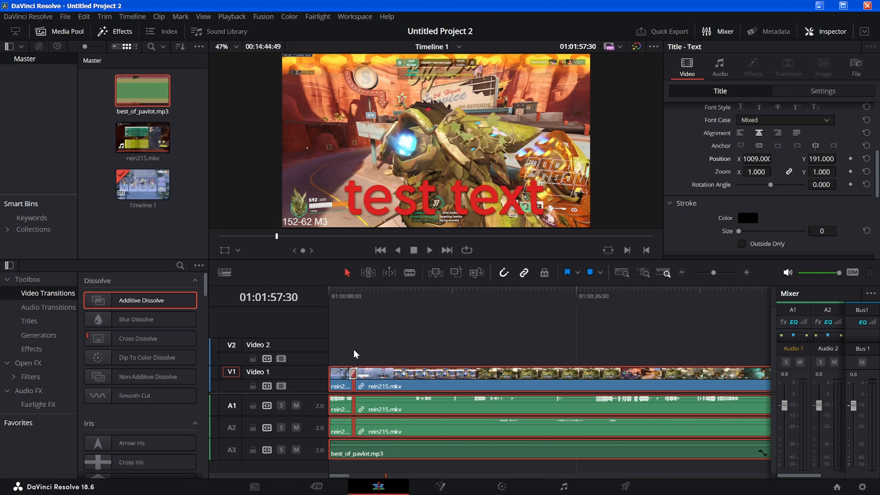
# Step: Play the timeline from 01:00:02:09 twice to review the dissolve between the first two clips
pyautogui.click(350, 309)
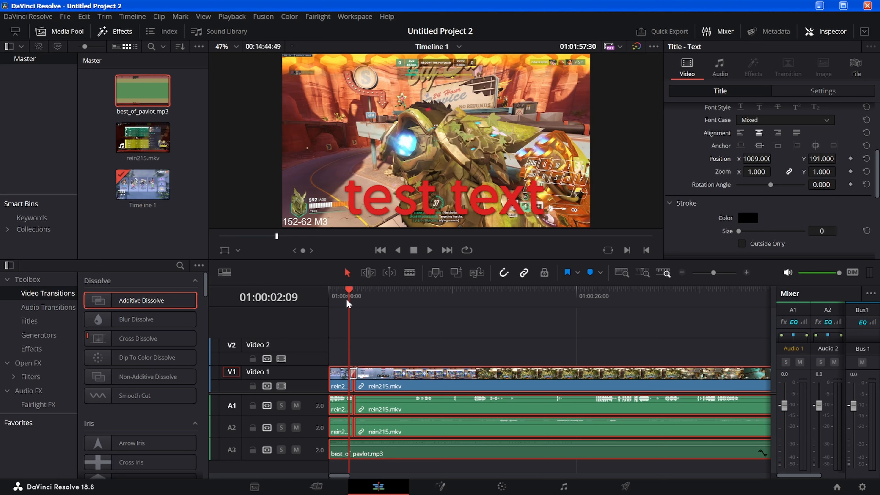
pyautogui.press('space')
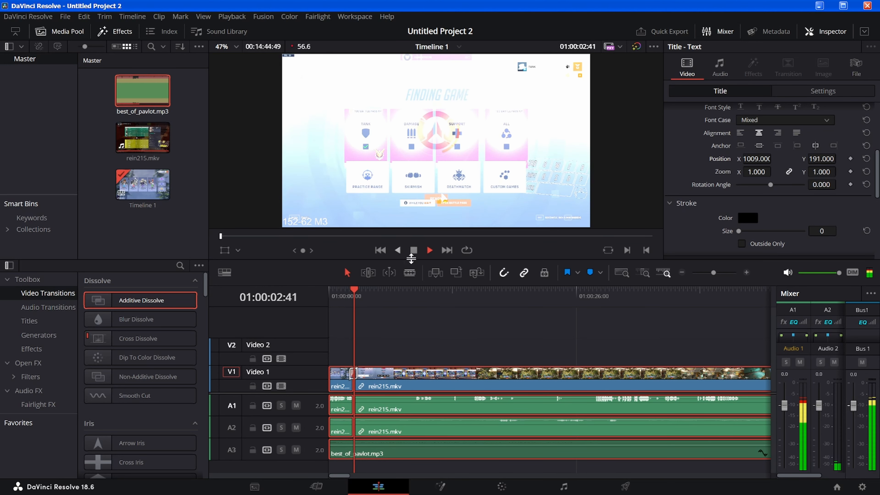
pyautogui.press('space')
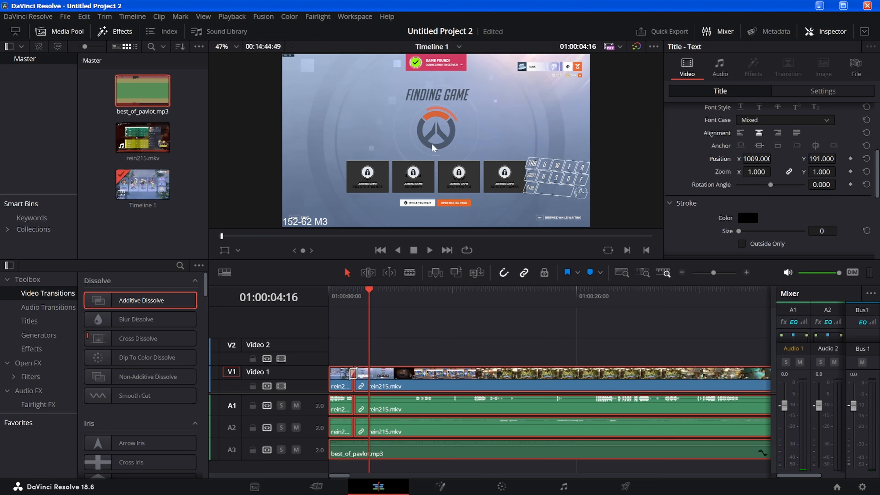
pyautogui.click(349, 296)
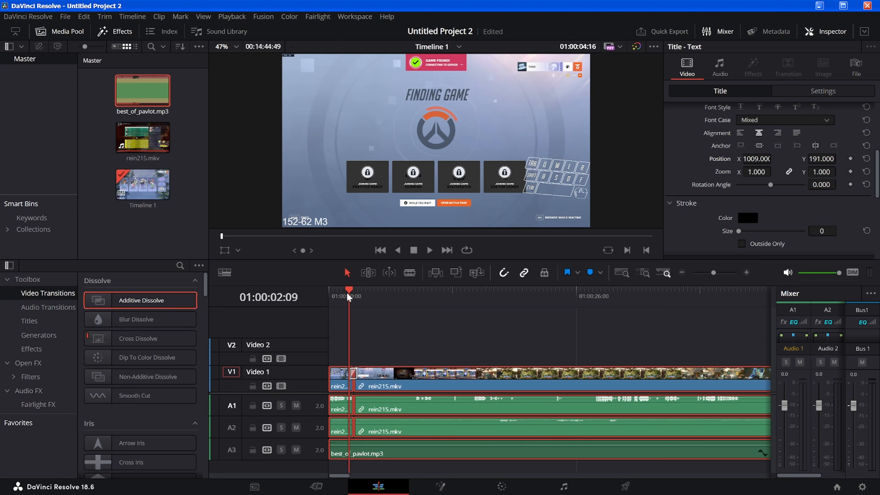
pyautogui.press('space')
pyautogui.press('space')
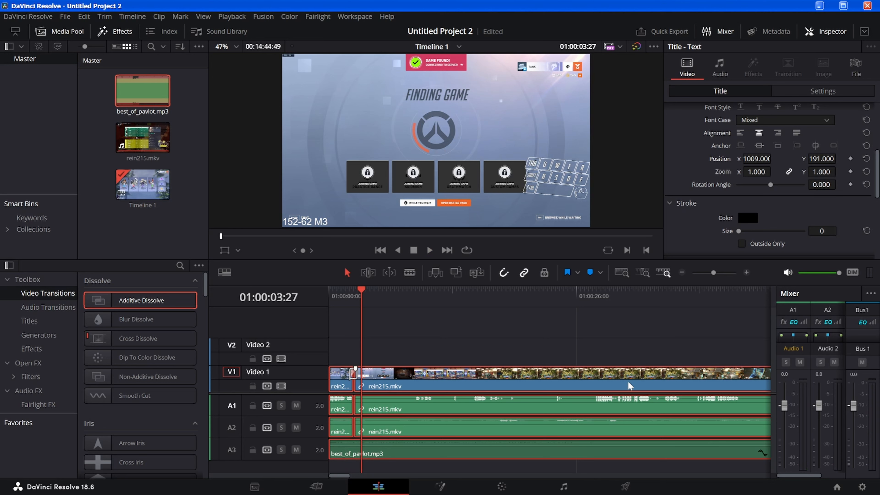
# Step: Look through the Fusion effects and video transitions, the title's audio and video settings, and the Fusion, Color and Fairlight pages
pyautogui.click(33, 349)
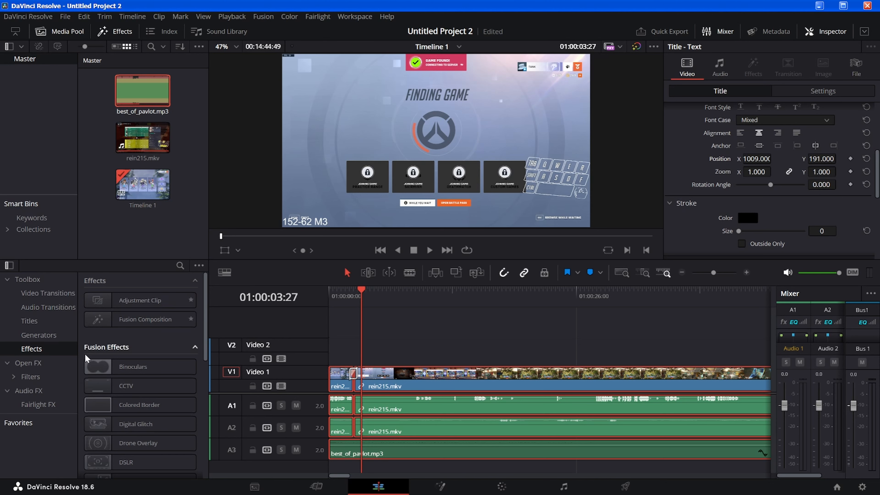
pyautogui.scroll(-5, 192, 440)
pyautogui.scroll(5, 192, 437)
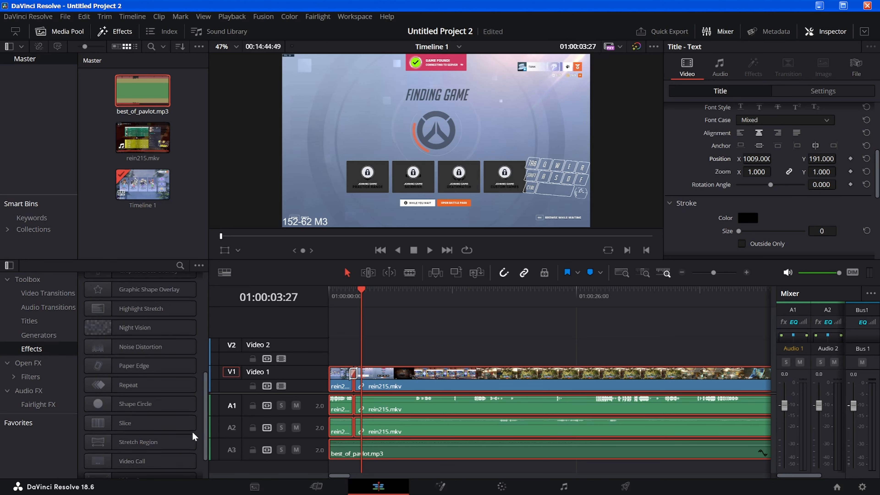
pyautogui.click(48, 293)
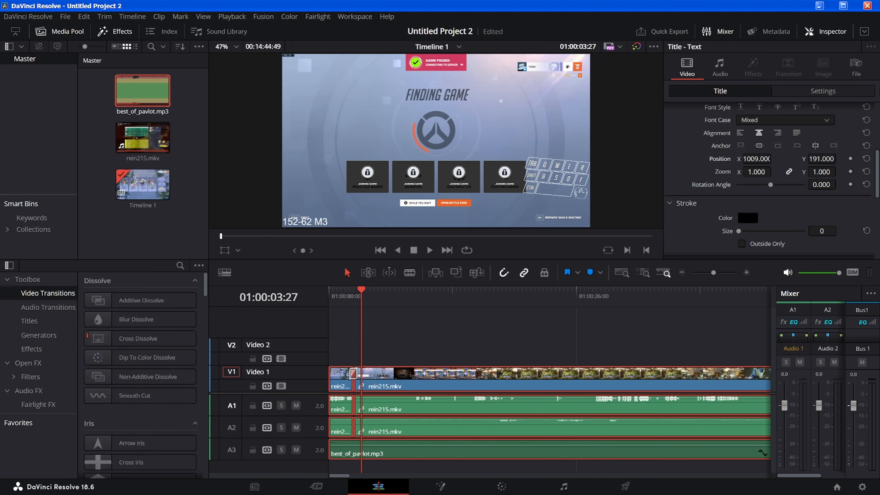
pyautogui.click(720, 66)
pyautogui.click(687, 66)
pyautogui.click(468, 489)
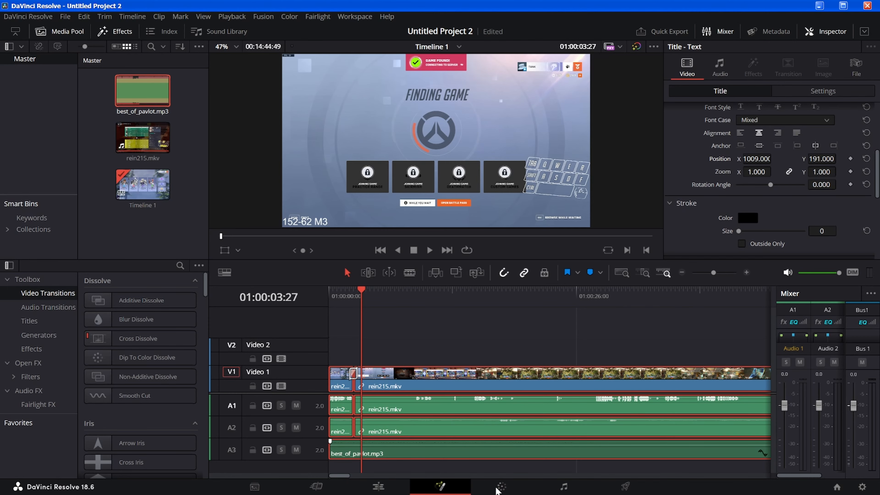
pyautogui.click(501, 487)
pyautogui.click(564, 487)
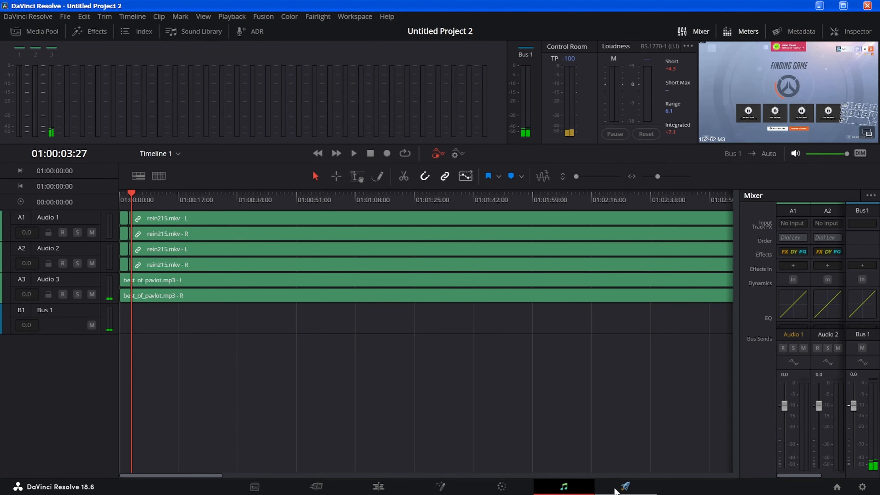
# Step: Go to the Deliver page, review the render settings and preset options, and select Cool Preset
pyautogui.click(622, 489)
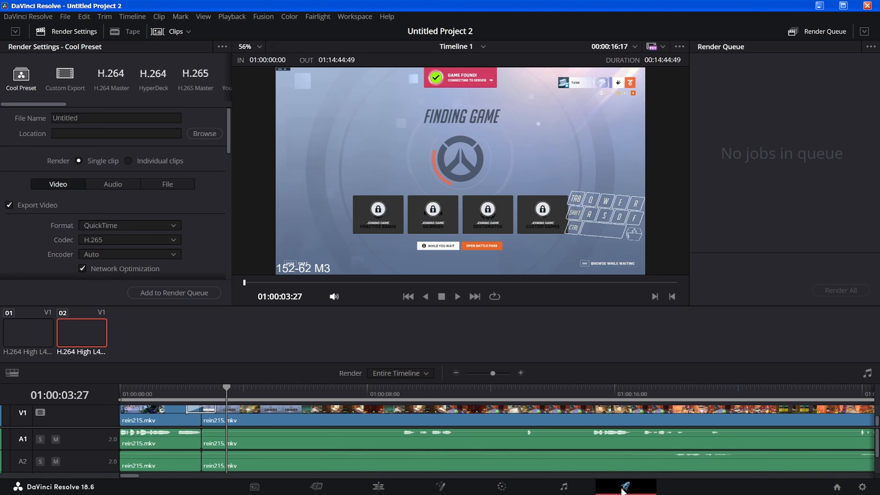
pyautogui.scroll(-10, 213, 235)
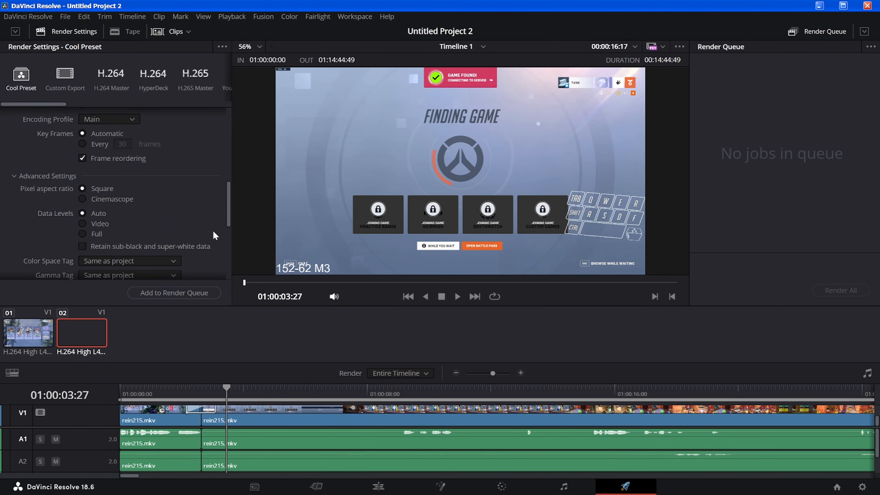
pyautogui.scroll(-5, 213, 235)
pyautogui.scroll(15, 213, 235)
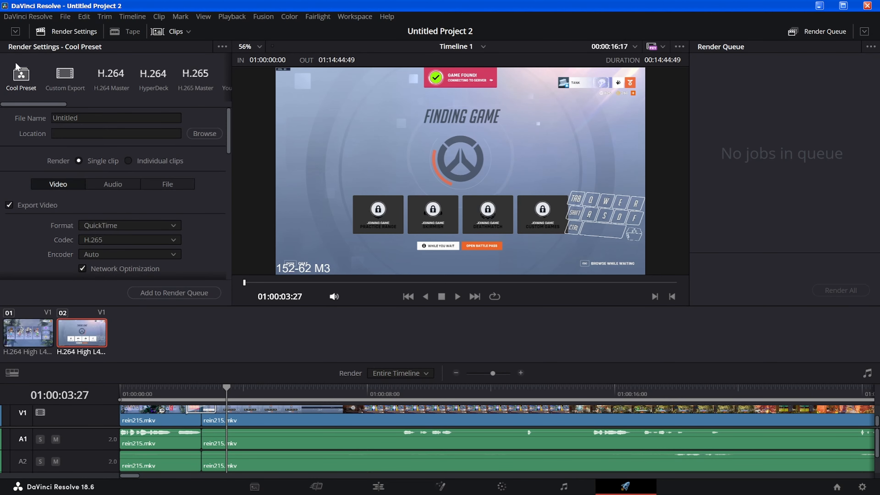
pyautogui.click(221, 47)
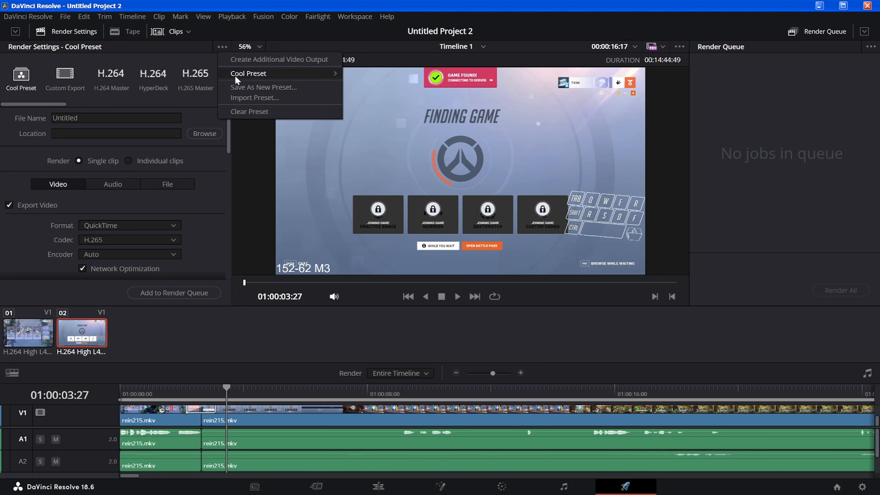
pyautogui.click(219, 48)
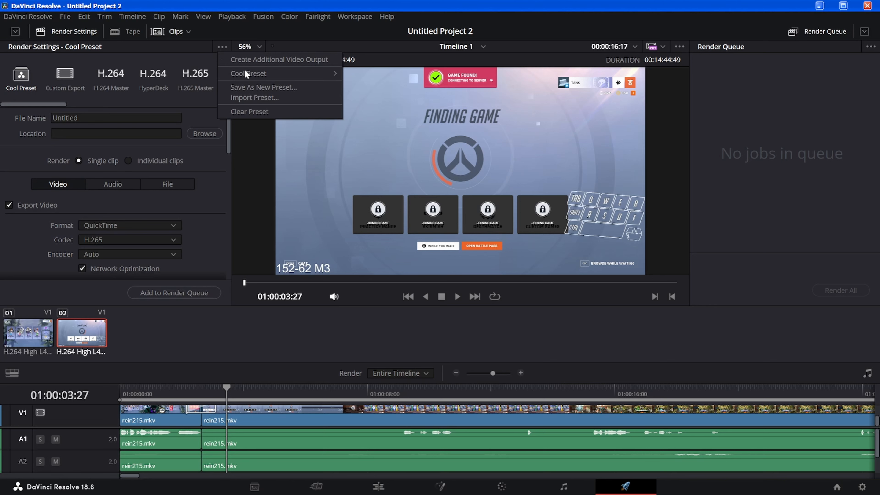
pyautogui.click(21, 80)
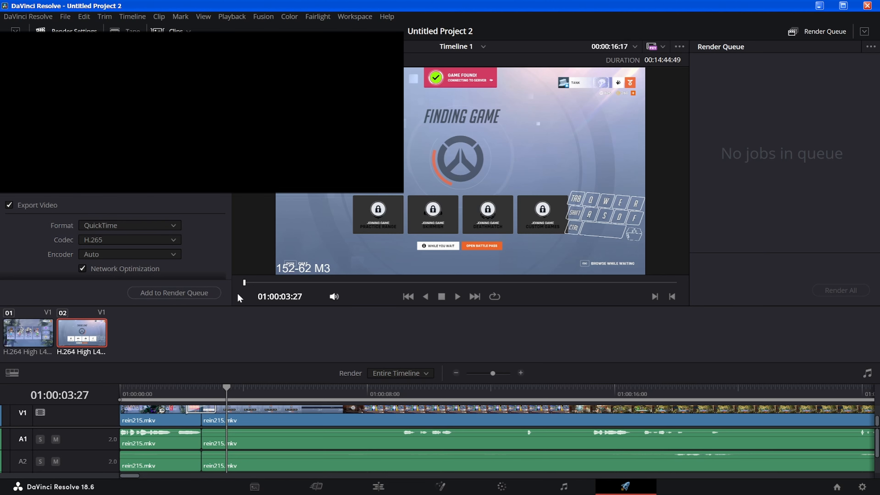
# Step: Add the timeline to the render queue as tutorial.mov in the Videos folder, accepting the higher-resolution render
pyautogui.click(174, 292)
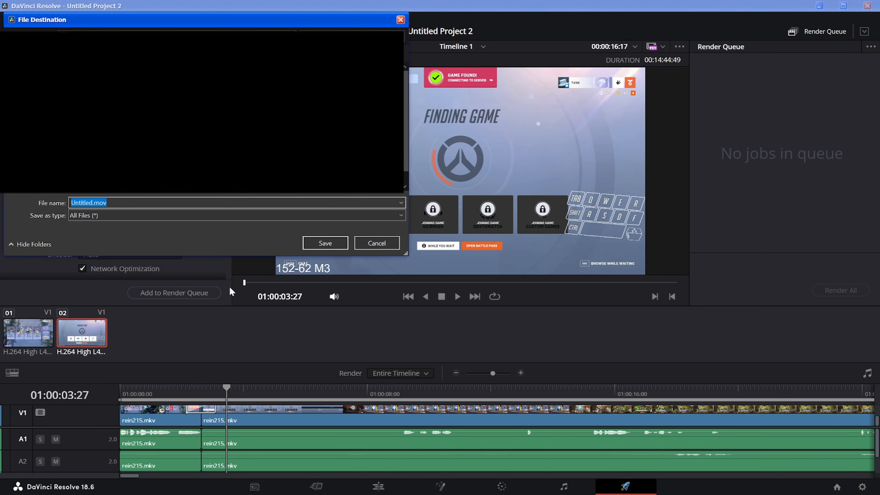
pyautogui.click(108, 205)
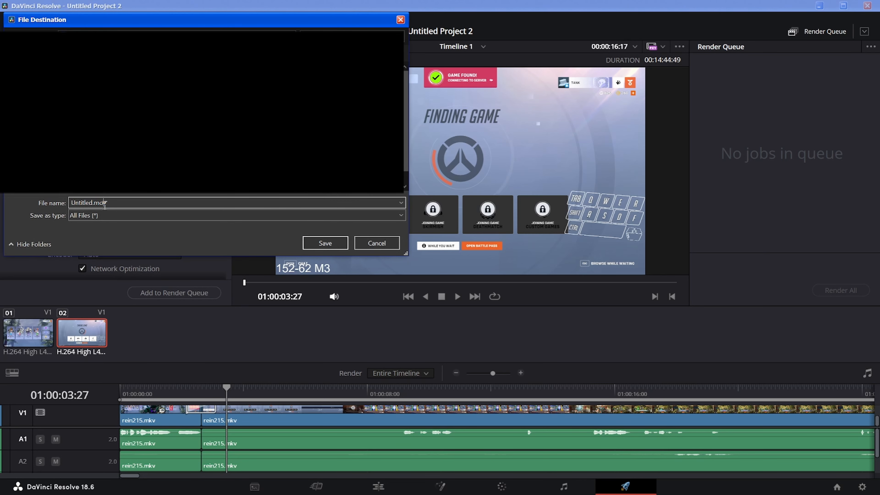
pyautogui.doubleClick(92, 202)
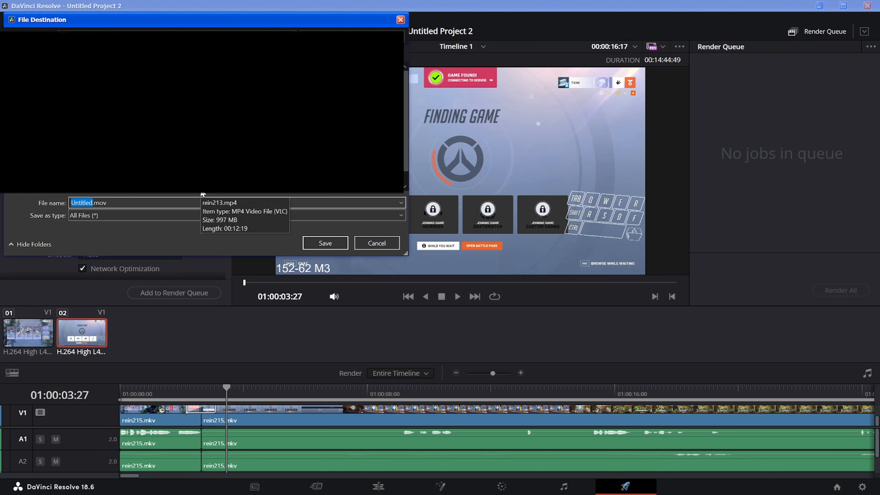
pyautogui.write('tutorial')
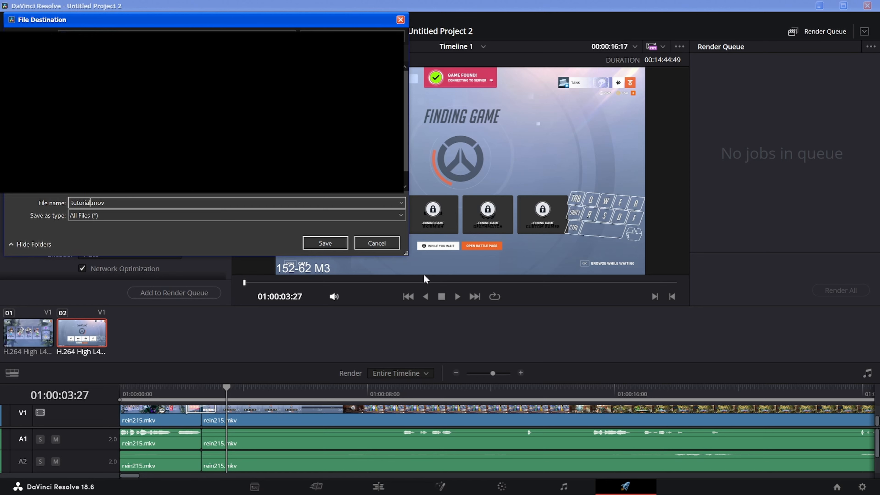
pyautogui.click(333, 242)
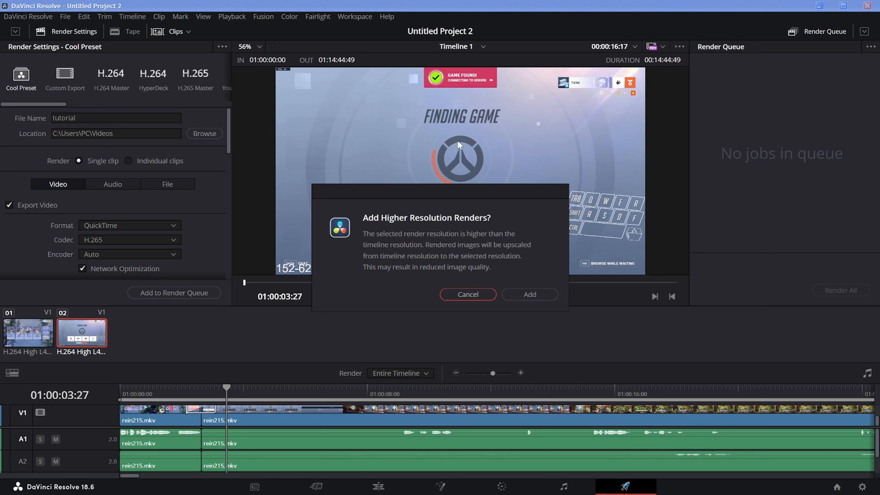
pyautogui.click(535, 295)
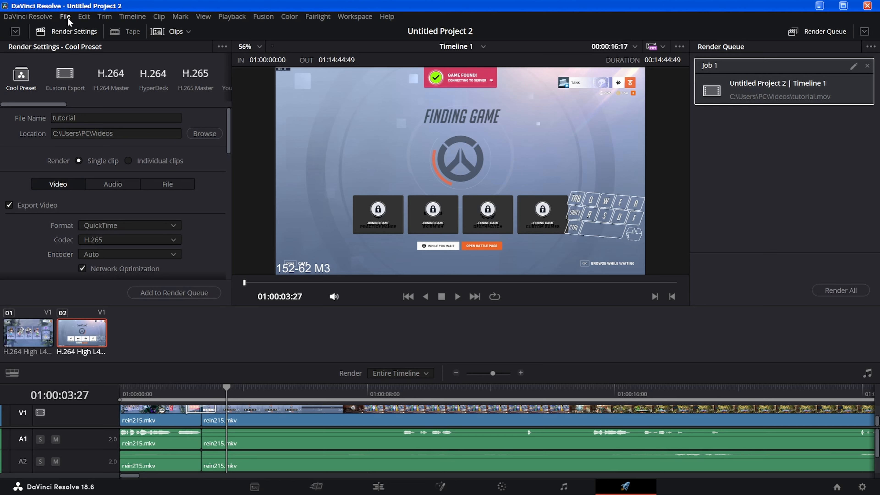
# Step: Create a new project named Untitled Project 1 from the Project Manager
pyautogui.click(33, 19)
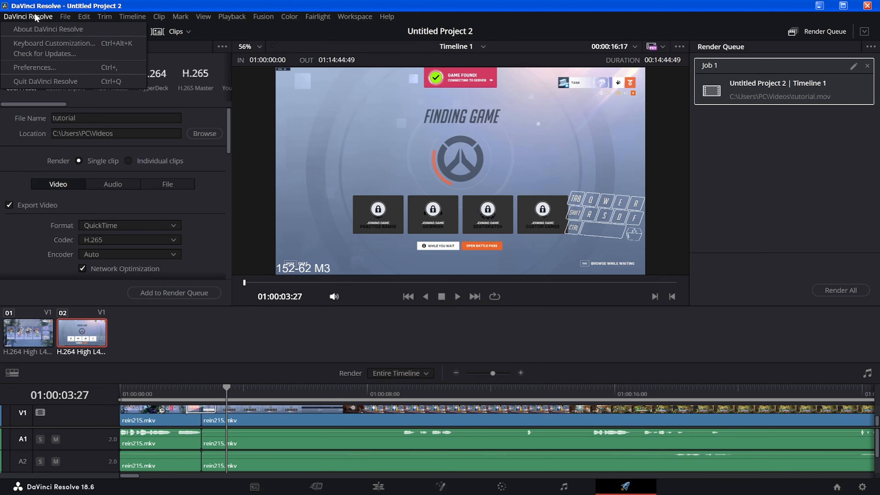
pyautogui.moveTo(66, 18)
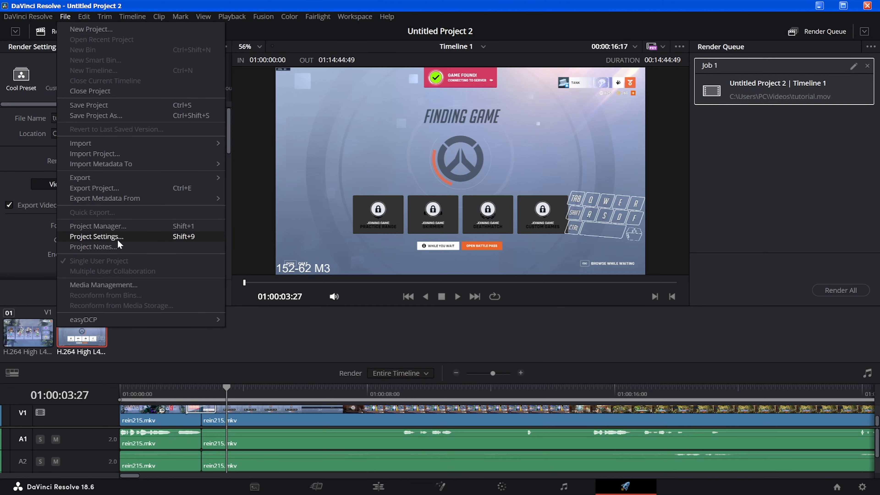
pyautogui.click(122, 225)
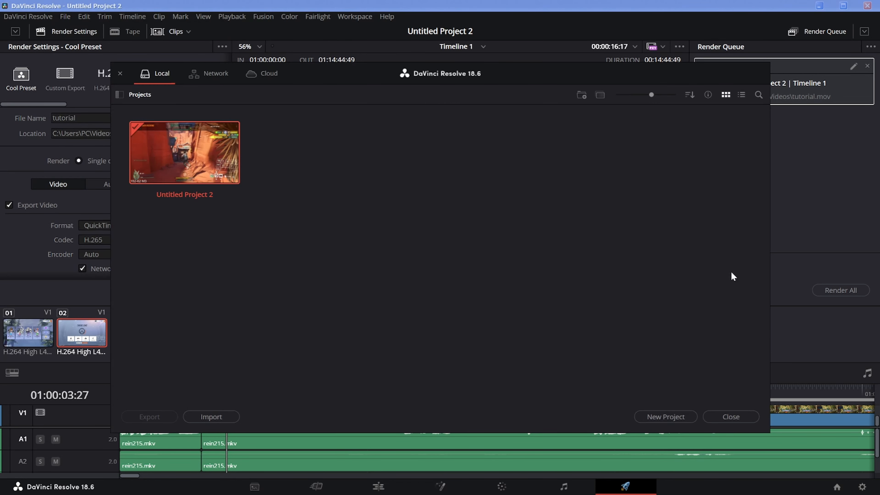
pyautogui.click(664, 417)
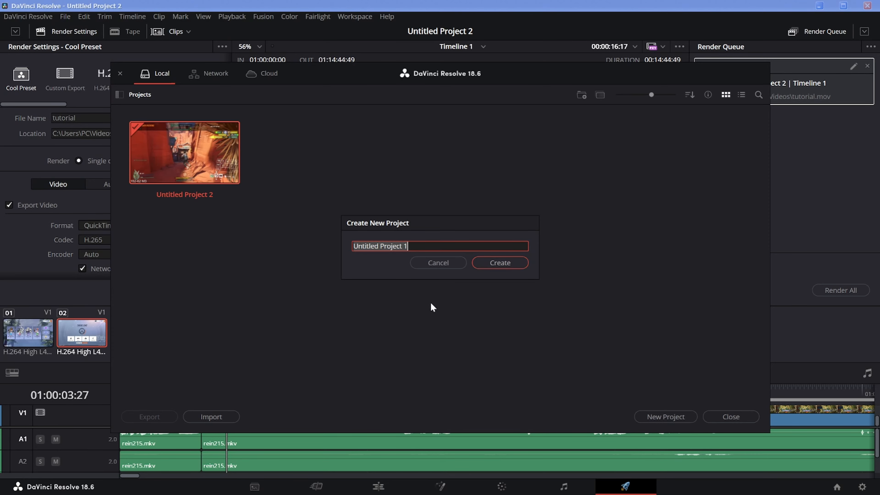
pyautogui.click(474, 266)
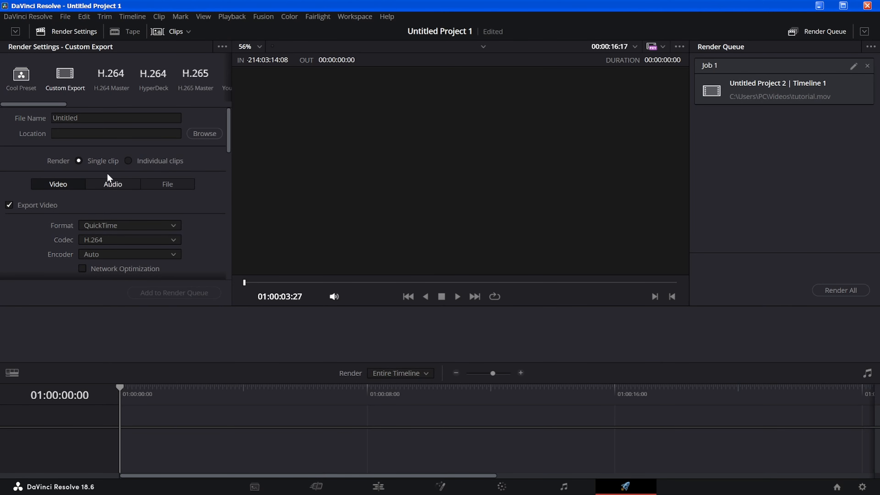
# Step: On the Edit page, import rein215.mkv into the media pool and place it at the start of a new timeline
pyautogui.click(378, 487)
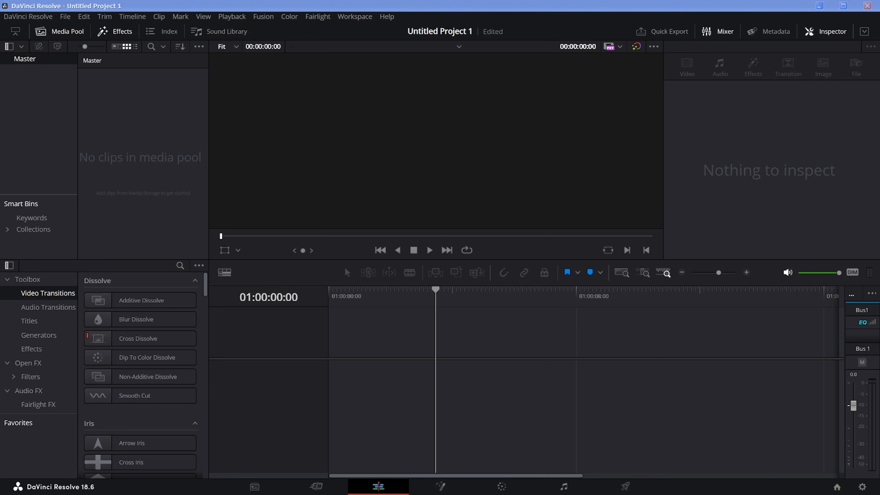
pyautogui.moveTo(222, 153); pyautogui.dragTo(143, 156)
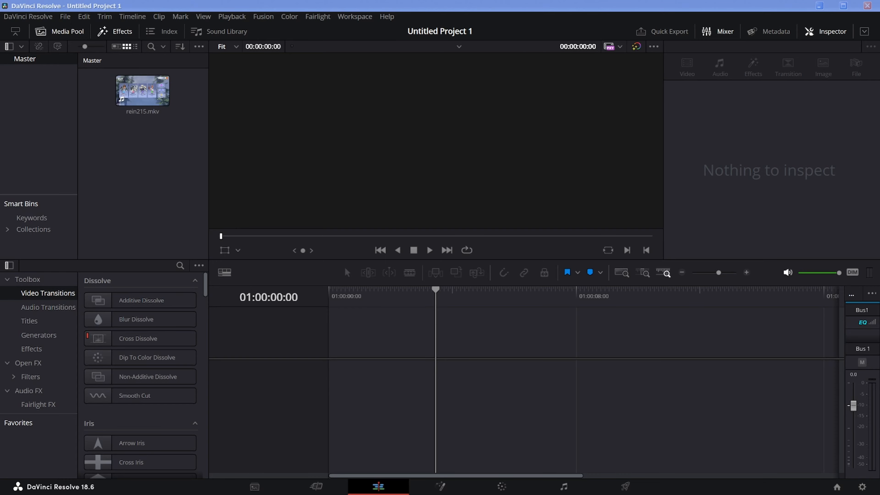
pyautogui.click(152, 93)
pyautogui.moveTo(151, 94); pyautogui.dragTo(392, 378)
pyautogui.hotkey('ctrl', 'z')
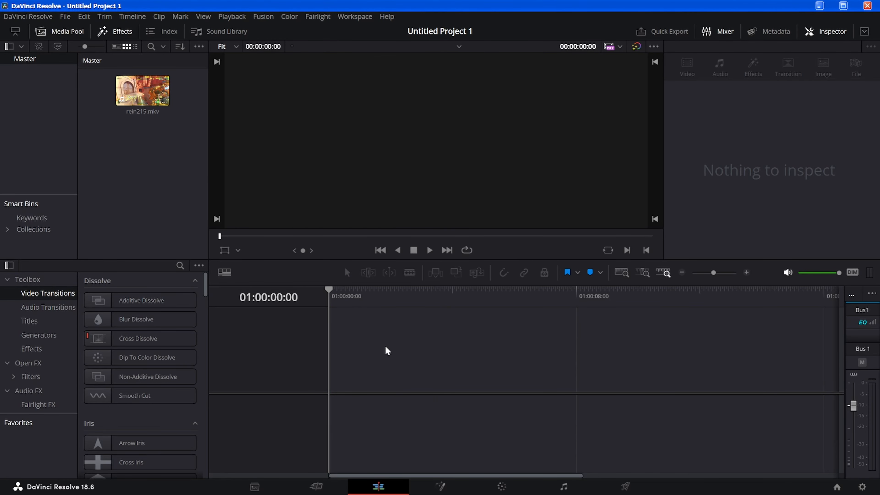
pyautogui.moveTo(156, 94); pyautogui.dragTo(350, 371)
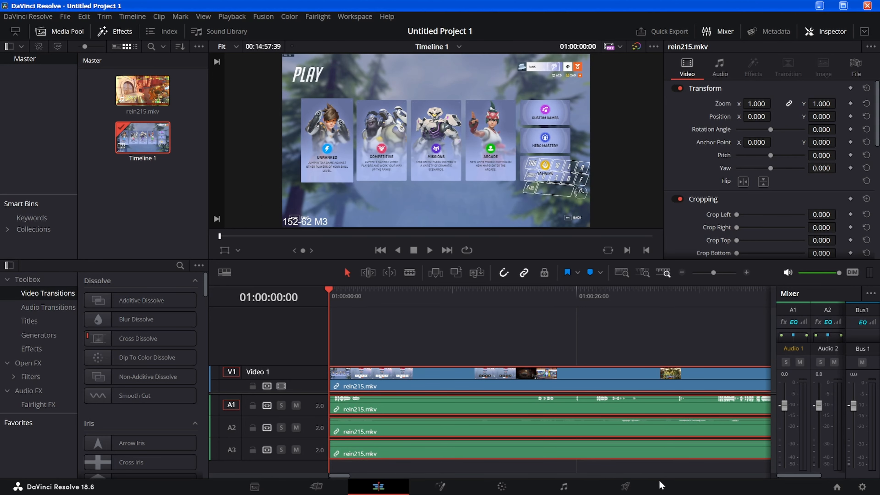
# Step: Add the new project's timeline to the render queue as test2.mov in the Videos folder, using the Custom Export settings
pyautogui.click(626, 485)
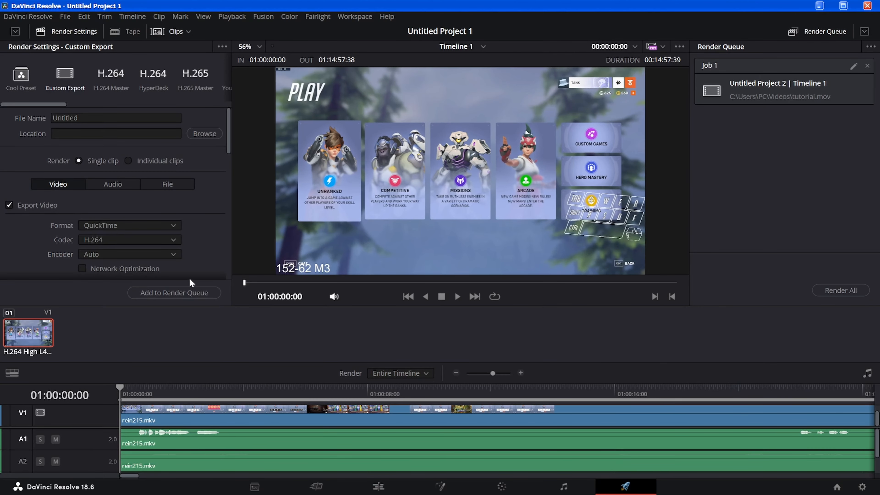
pyautogui.doubleClick(86, 118)
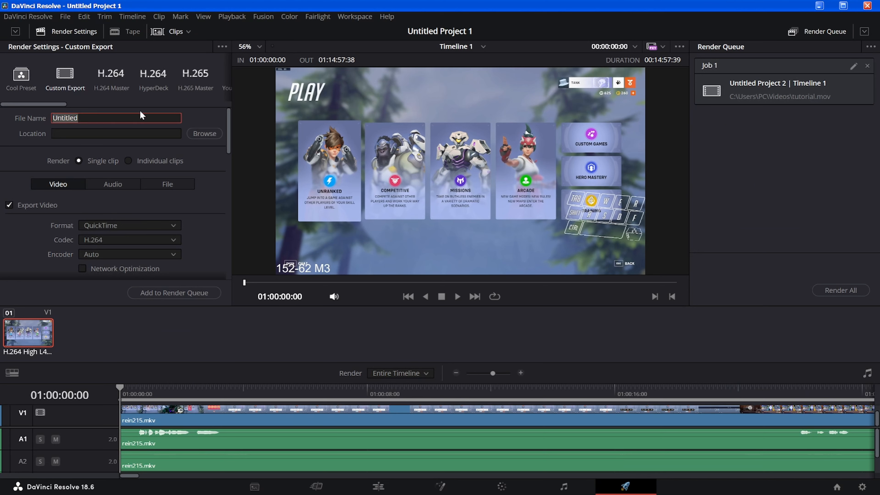
pyautogui.write('test2')
pyautogui.click(167, 293)
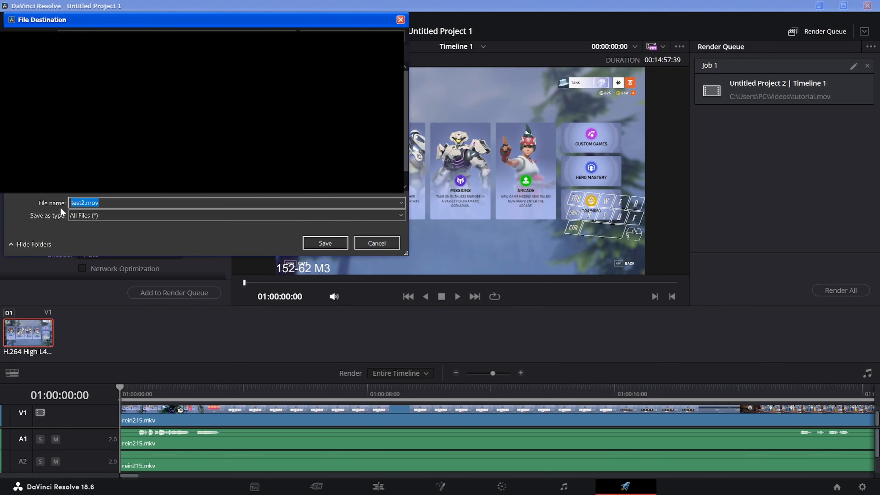
pyautogui.moveTo(84, 203); pyautogui.dragTo(46, 208)
pyautogui.click(152, 204)
pyautogui.click(325, 243)
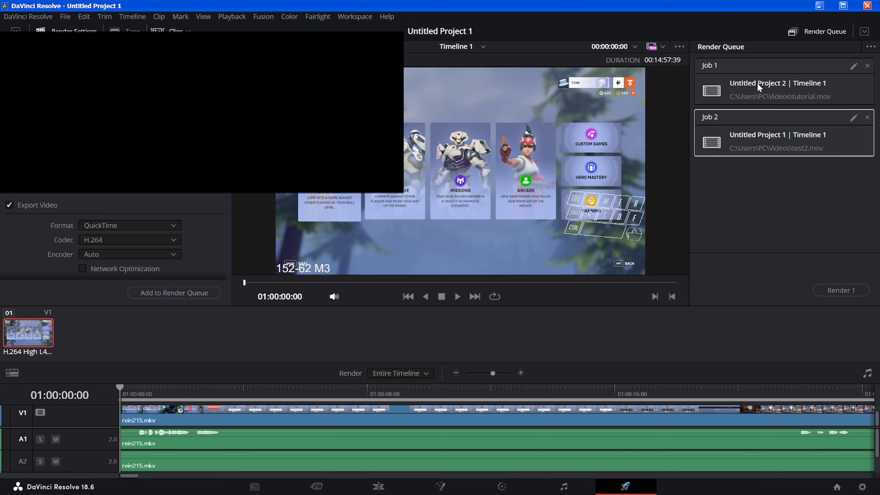
# Step: Turn on the display of job details for the two jobs in the render queue
pyautogui.click(754, 99)
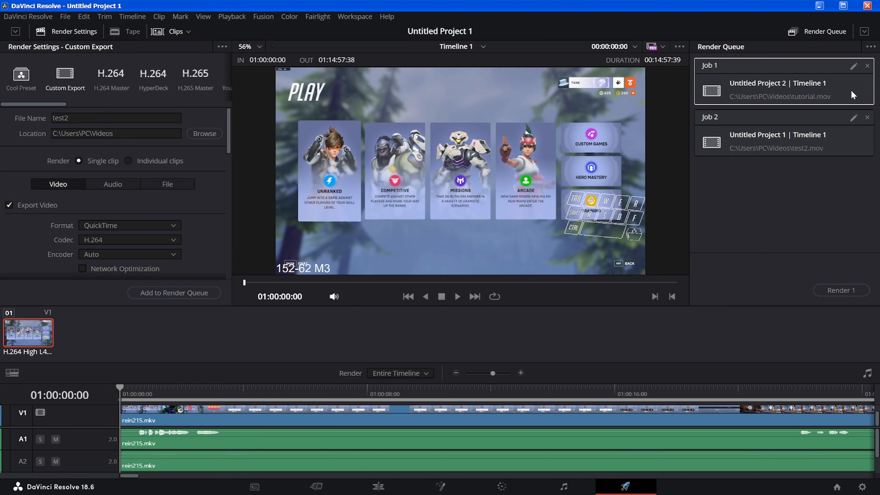
pyautogui.click(799, 152)
pyautogui.click(870, 45)
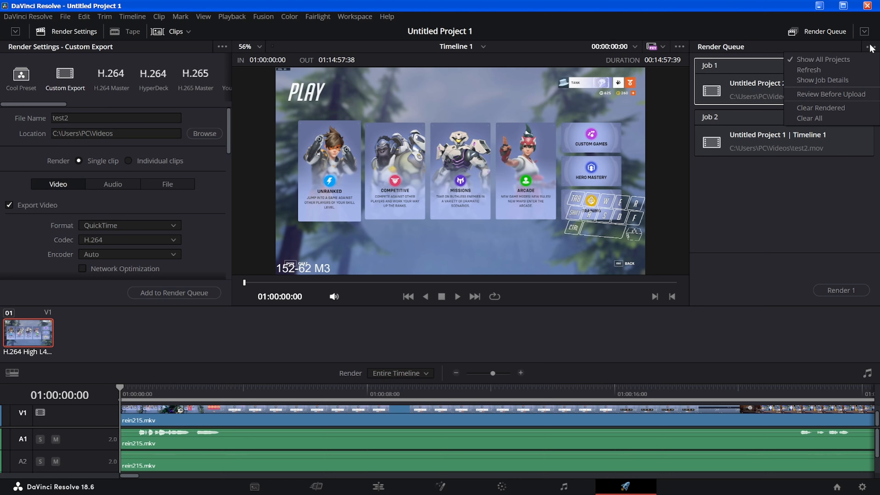
pyautogui.click(836, 79)
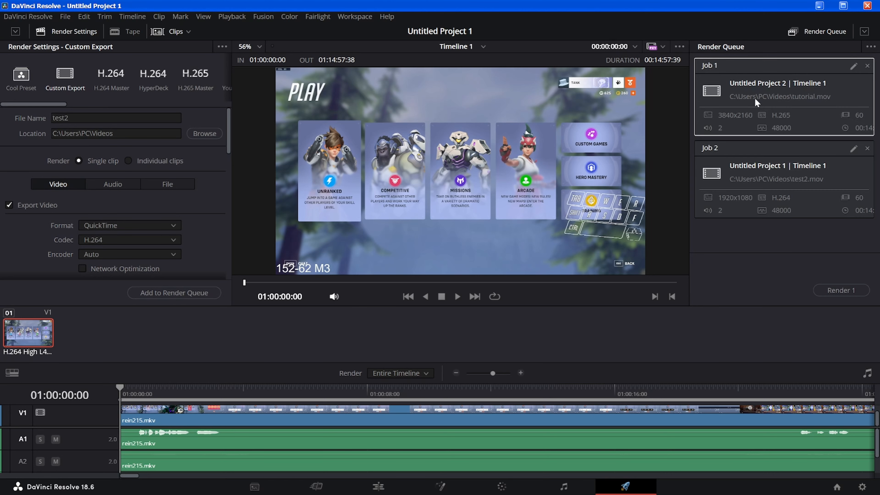
pyautogui.click(870, 48)
pyautogui.click(832, 82)
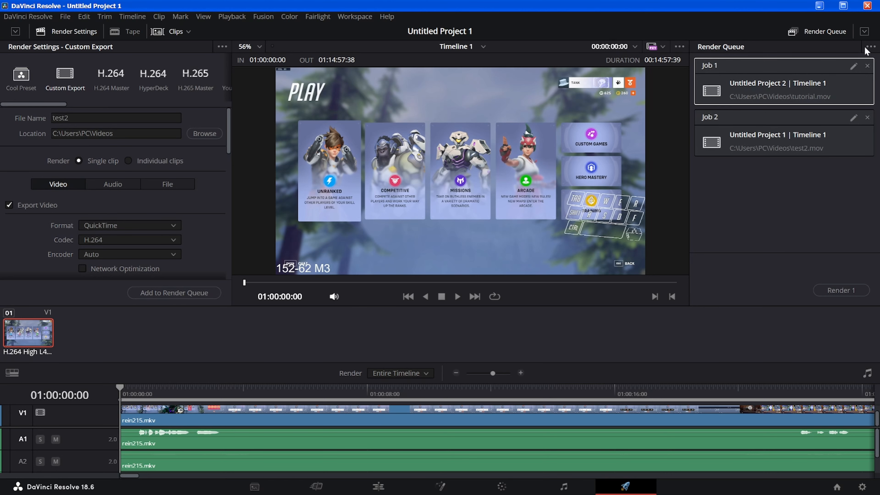
pyautogui.click(868, 47)
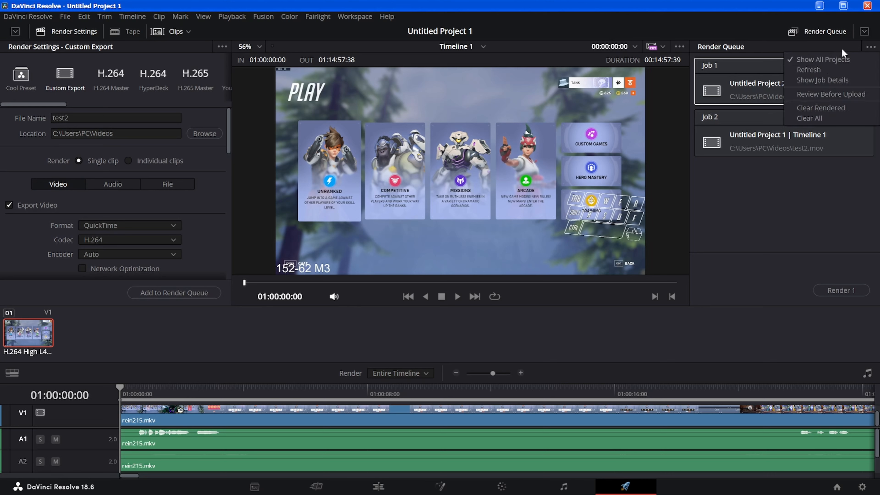
pyautogui.click(830, 80)
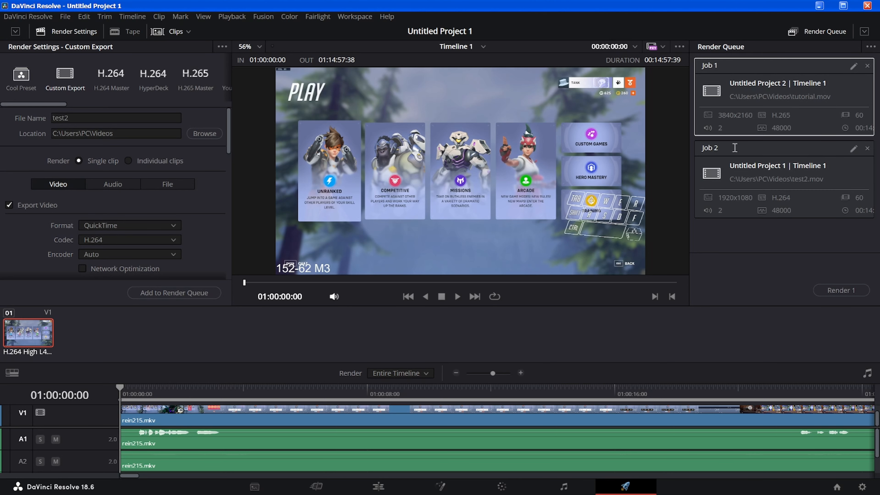
# Step: Remove Untitled Project 1's job from the render queue and queue its timeline again as test2 with the Cool Preset settings
pyautogui.click(755, 203)
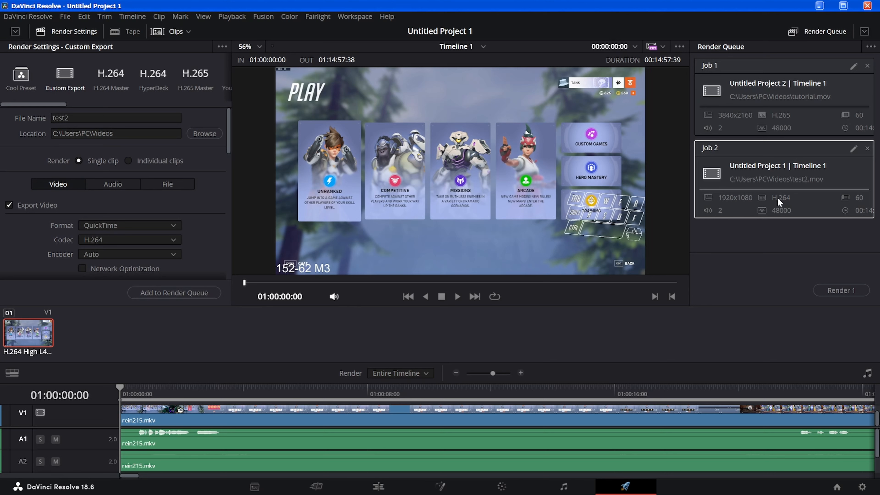
pyautogui.click(868, 148)
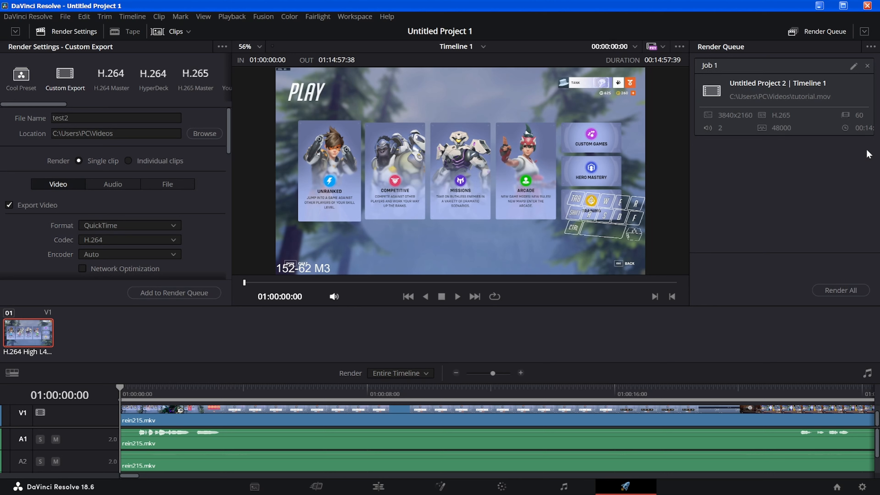
pyautogui.click(21, 74)
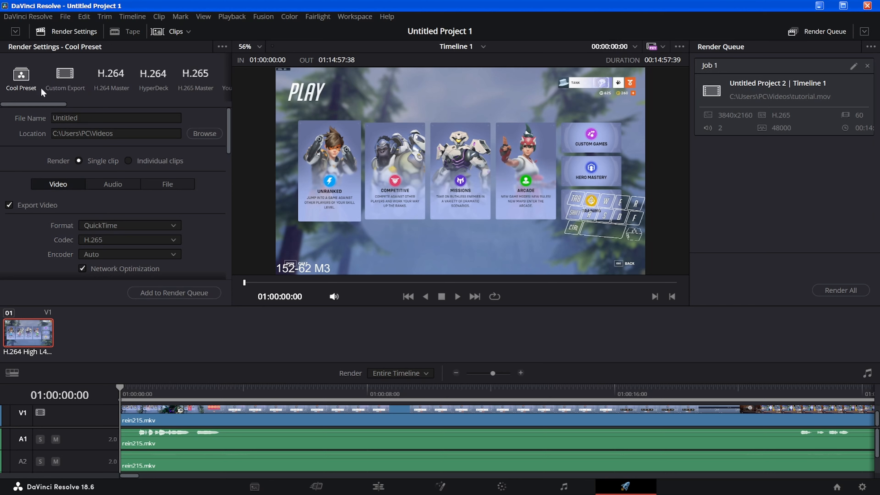
pyautogui.click(95, 118)
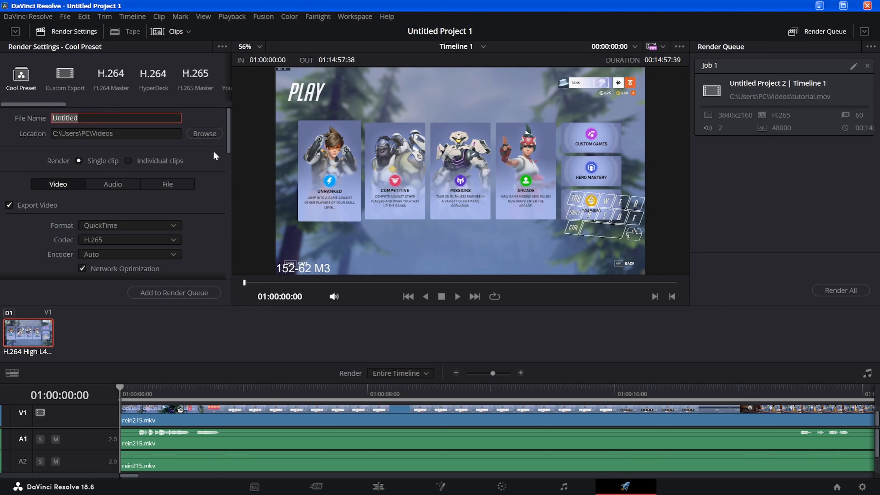
pyautogui.write('test2')
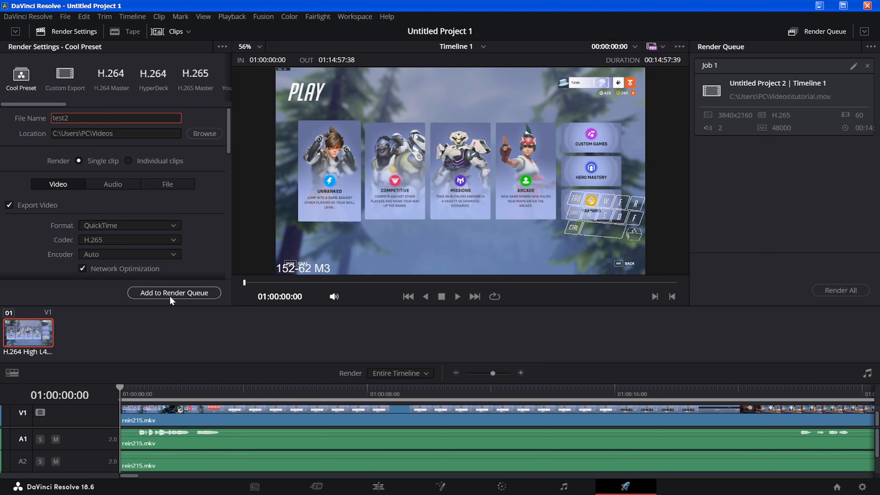
pyautogui.click(173, 294)
pyautogui.click(526, 294)
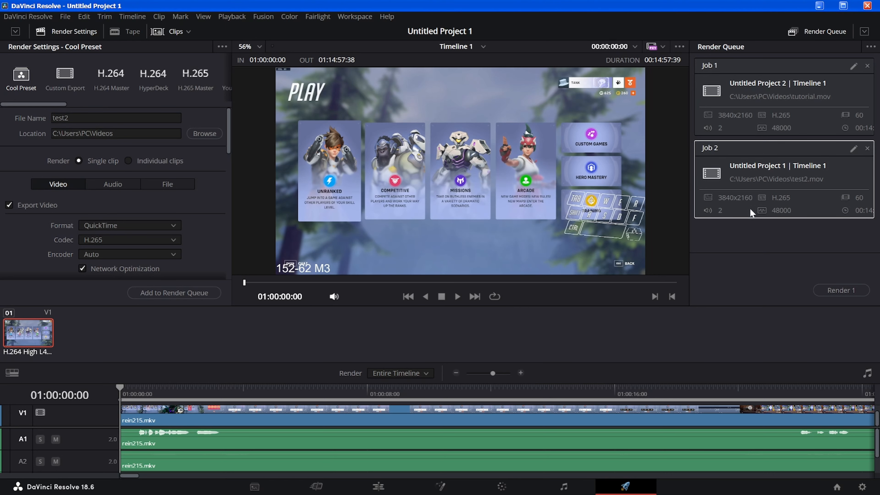
pyautogui.click(786, 226)
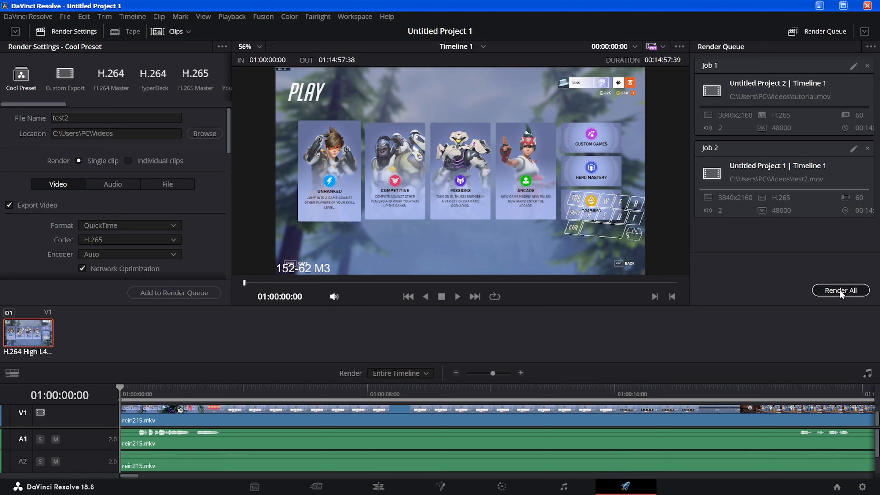
pyautogui.click(860, 132)
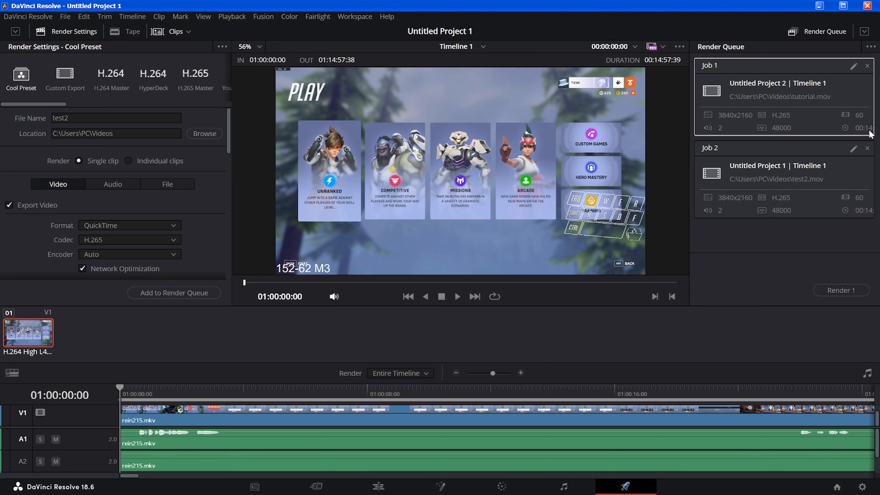
pyautogui.click(858, 211)
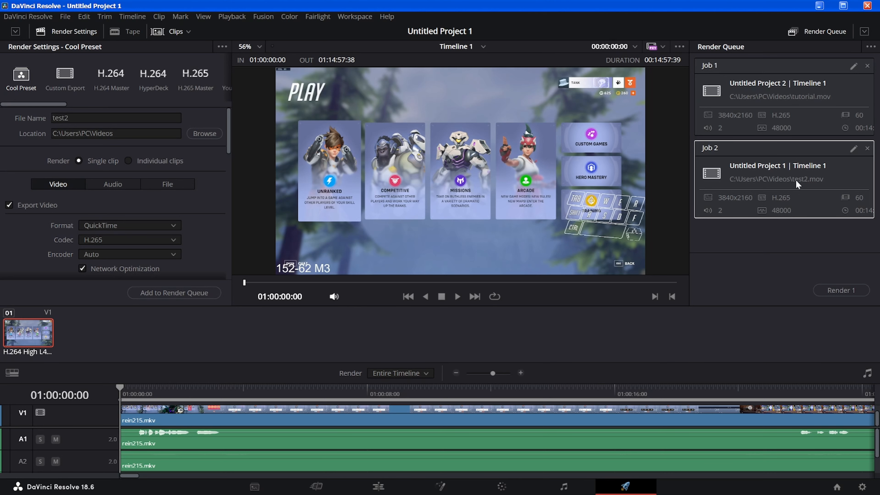
pyautogui.click(810, 117)
pyautogui.click(805, 170)
pyautogui.click(813, 117)
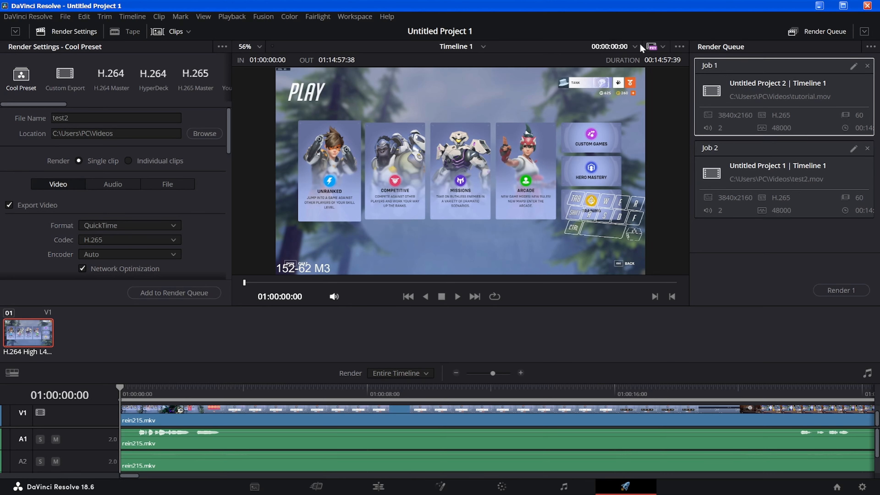
pyautogui.click(291, 422)
# Step: Select both queued jobs together, start rendering them, and stop the render while it is in progress
pyautogui.click(811, 182)
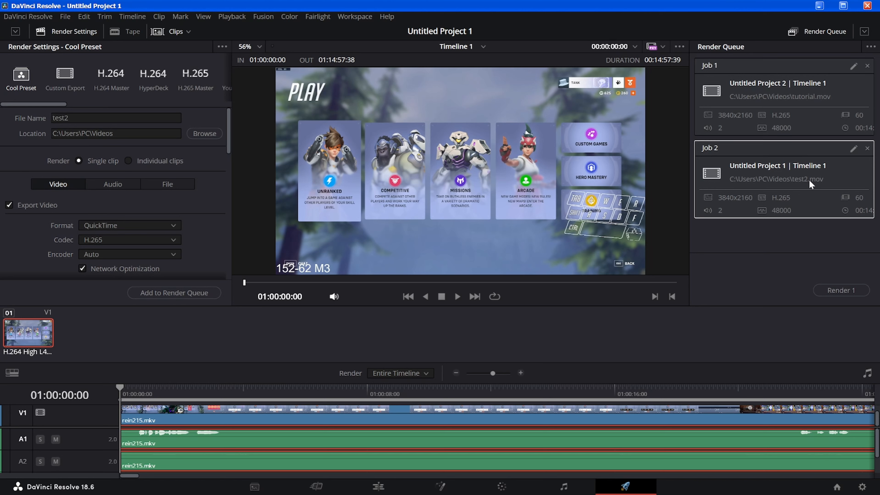
pyautogui.keyDown('ctrl'); pyautogui.click(804, 108); pyautogui.keyUp('ctrl')
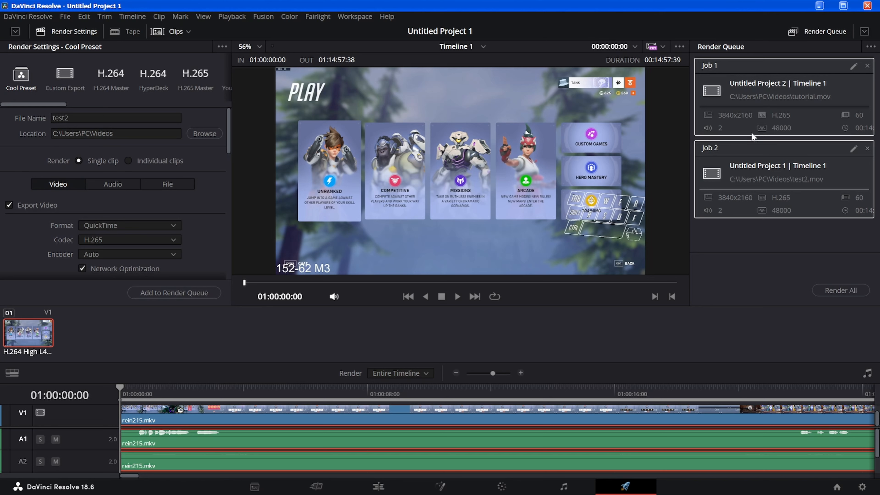
pyautogui.keyDown('ctrl'); pyautogui.click(789, 95); pyautogui.keyUp('ctrl')
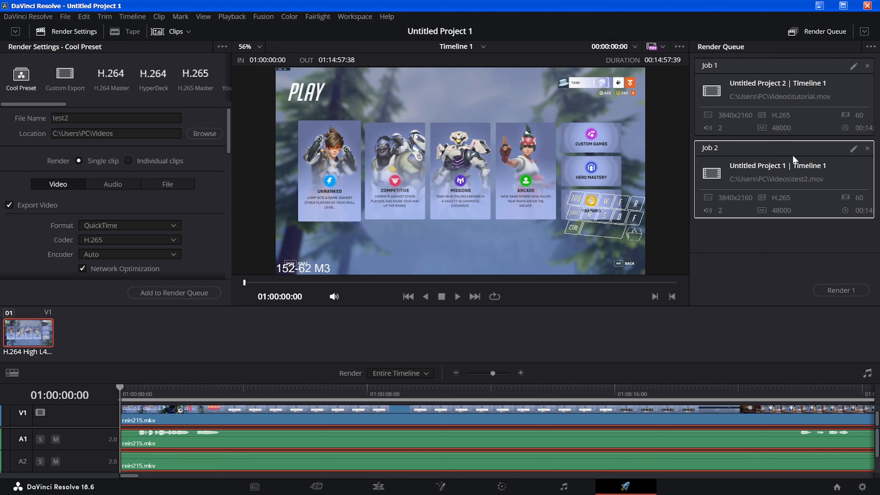
pyautogui.keyDown('ctrl'); pyautogui.click(828, 107); pyautogui.keyUp('ctrl')
pyautogui.keyDown('ctrl'); pyautogui.click(856, 97); pyautogui.keyUp('ctrl')
pyautogui.keyDown('ctrl'); pyautogui.click(801, 98); pyautogui.keyUp('ctrl')
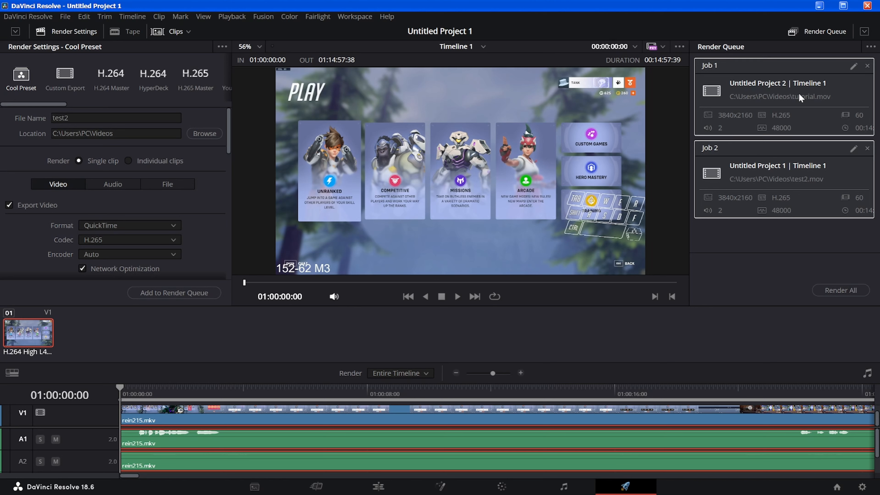
pyautogui.click(845, 291)
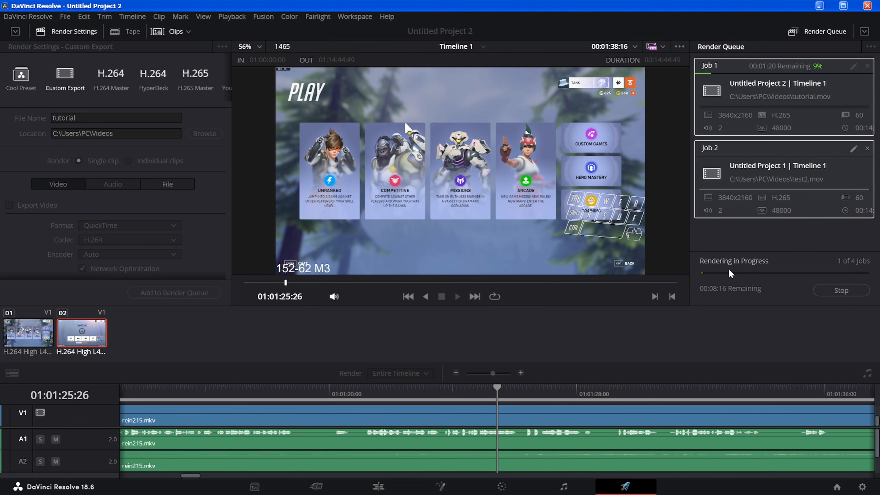
pyautogui.click(842, 291)
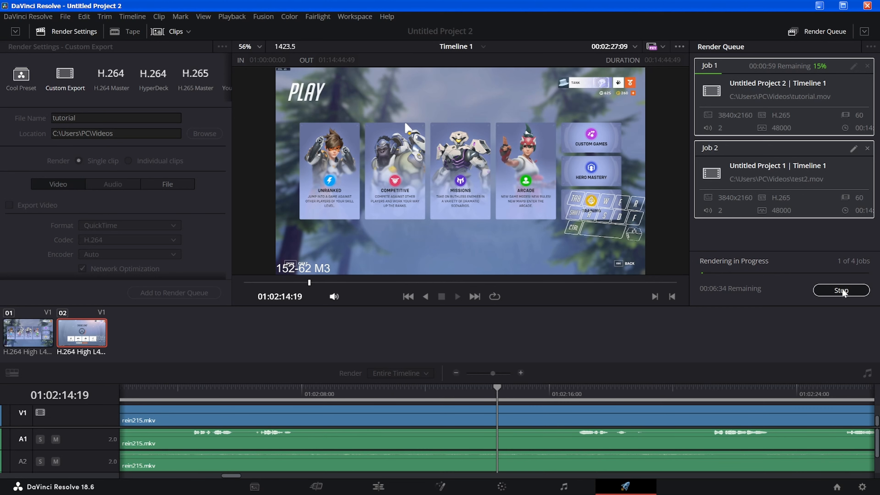